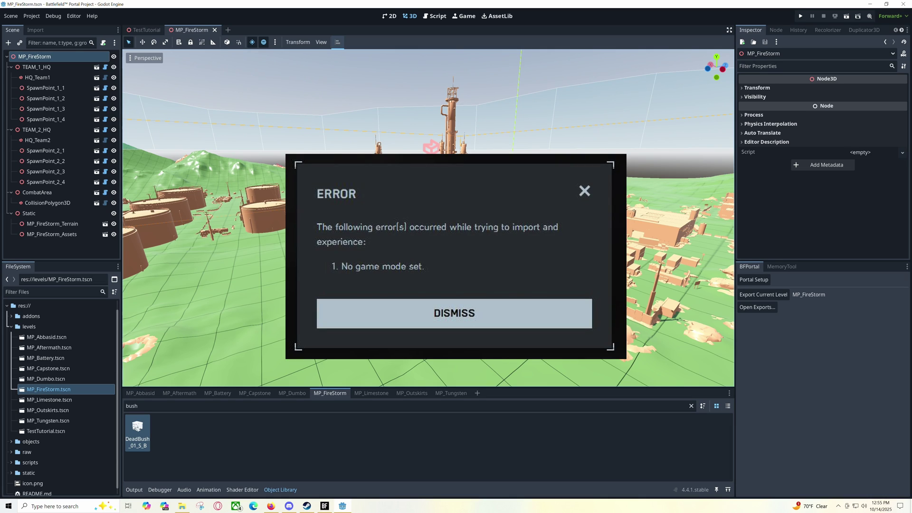
- Dismiss the 'No game mode set' error to get back to the MP_FireStorm level
{"action": "left_click", "coordinate": [802, 17]}
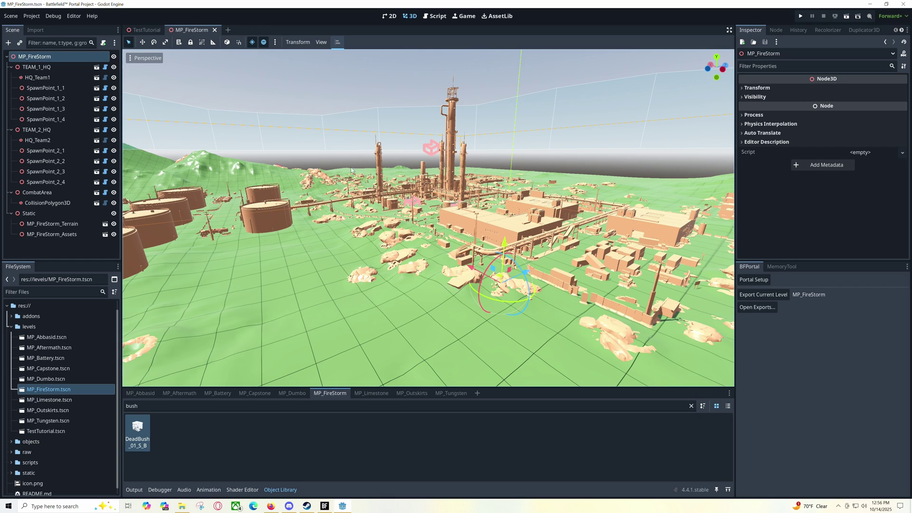
- Freelook around the MP_FireStorm refinery from a couple of different angles
{"action": "mouse_move", "coordinate": [318, 232]}
{"action": "right_mouse_down"}
{"action": "mouse_move", "coordinate": [347, 232]}
{"action": "mouse_move", "coordinate": [319, 235]}
{"action": "right_mouse_up"}
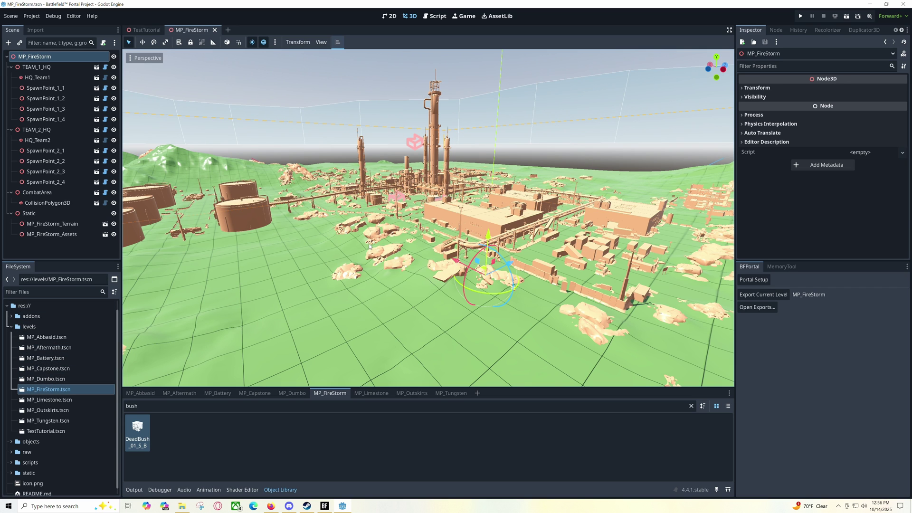
{"action": "mouse_move", "coordinate": [370, 245]}
{"action": "middle_mouse_down"}
{"action": "mouse_move", "coordinate": [380, 245]}
{"action": "mouse_move", "coordinate": [361, 246]}
{"action": "mouse_move", "coordinate": [375, 247]}
{"action": "middle_mouse_up"}
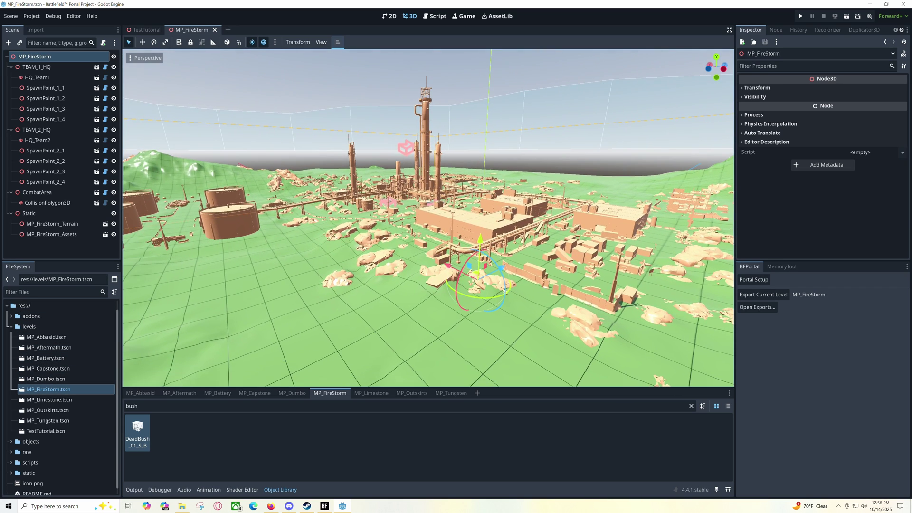
- Start Save Scene As for MP_FireStorm.tscn in res://levels, then cancel without saving
{"action": "left_click", "coordinate": [11, 17]}
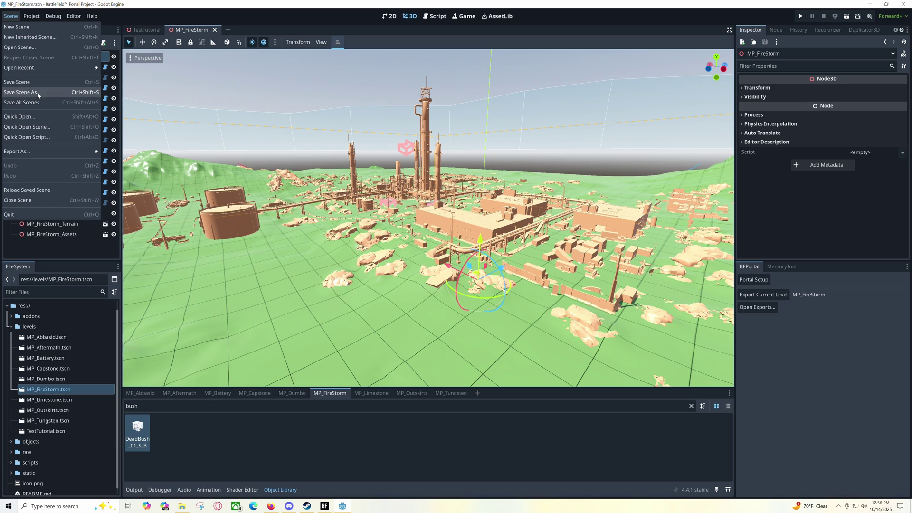
{"action": "key", "text": "Escape"}
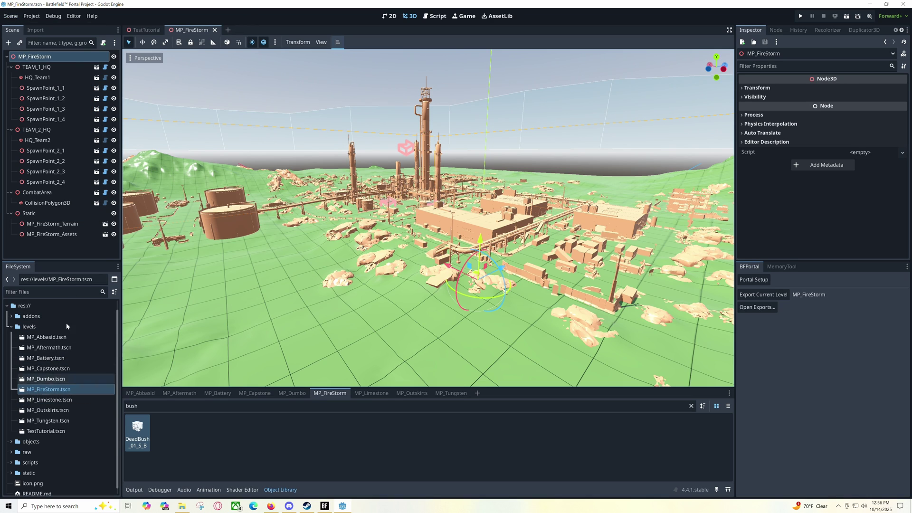
{"action": "left_click", "coordinate": [9, 15]}
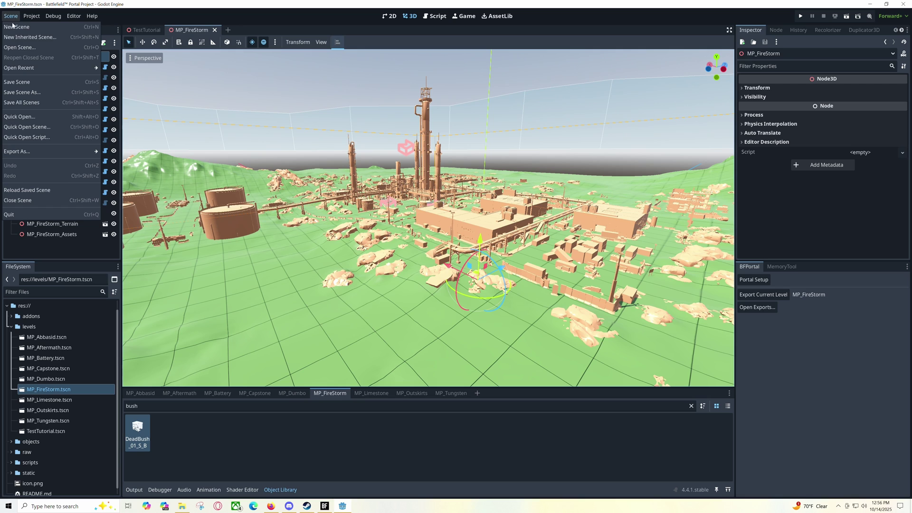
{"action": "left_click", "coordinate": [33, 96]}
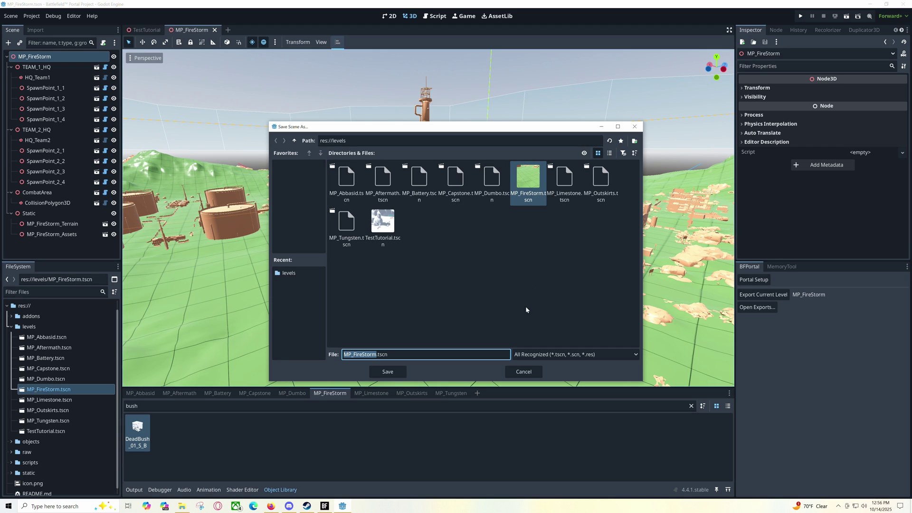
{"action": "left_click", "coordinate": [524, 372]}
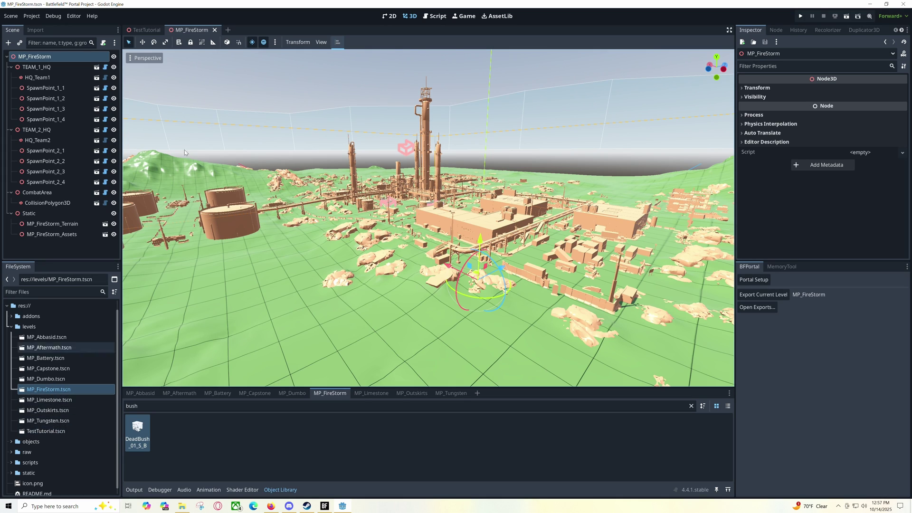
- Switch to the TestTutorial scene and orbit around its snowy rocks and cliffs
{"action": "left_click", "coordinate": [151, 31]}
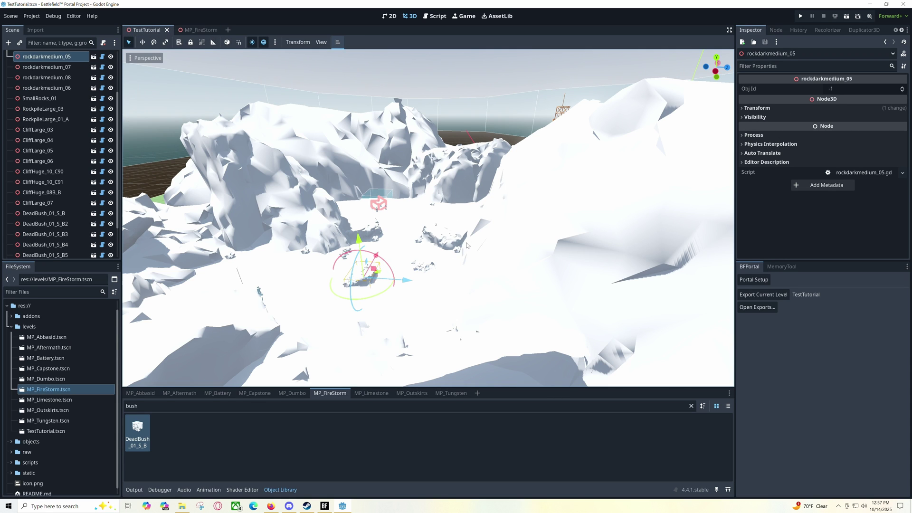
{"action": "right_click_drag", "start_coordinate": [468, 245], "coordinate": [449, 249]}
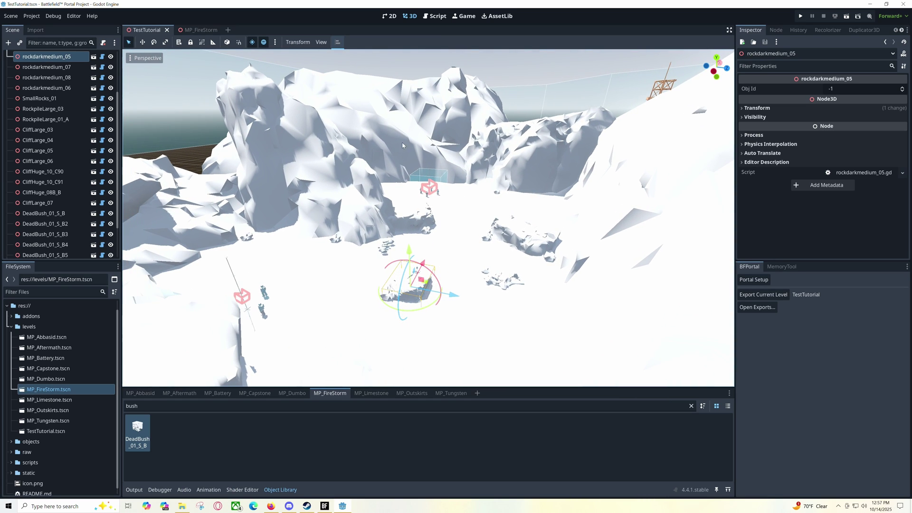
{"action": "middle_click_drag", "start_coordinate": [403, 145], "coordinate": [449, 165]}
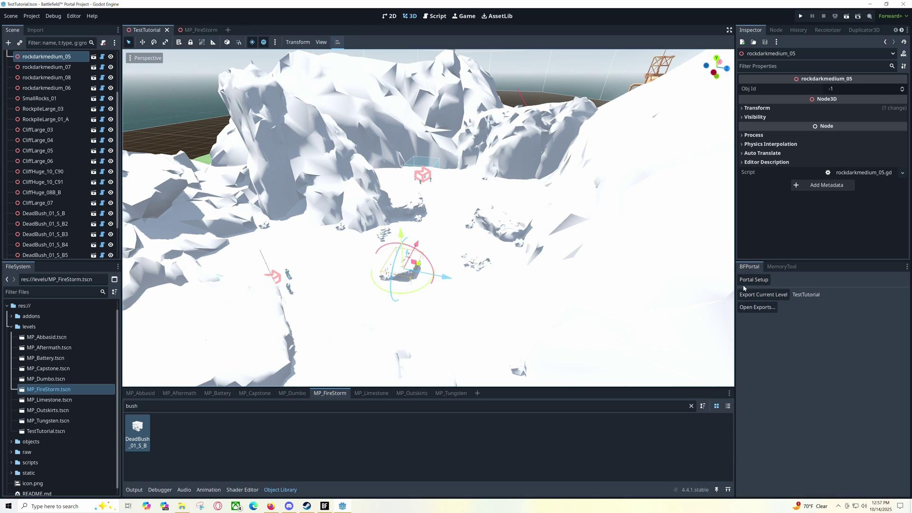
- Export TestTutorial for Portal and confirm TestTutorial.spatial.json (30 KB) is in the exports folder
{"action": "left_click", "coordinate": [764, 295]}
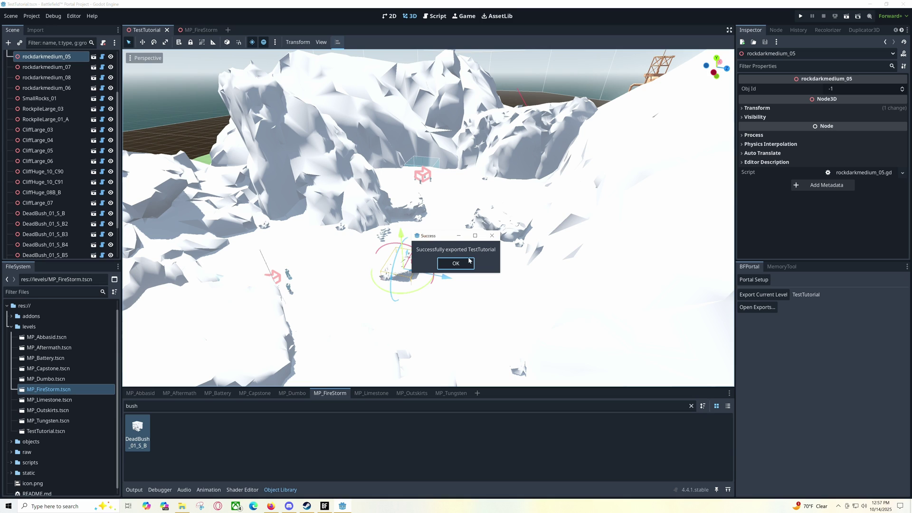
{"action": "left_click", "coordinate": [457, 263]}
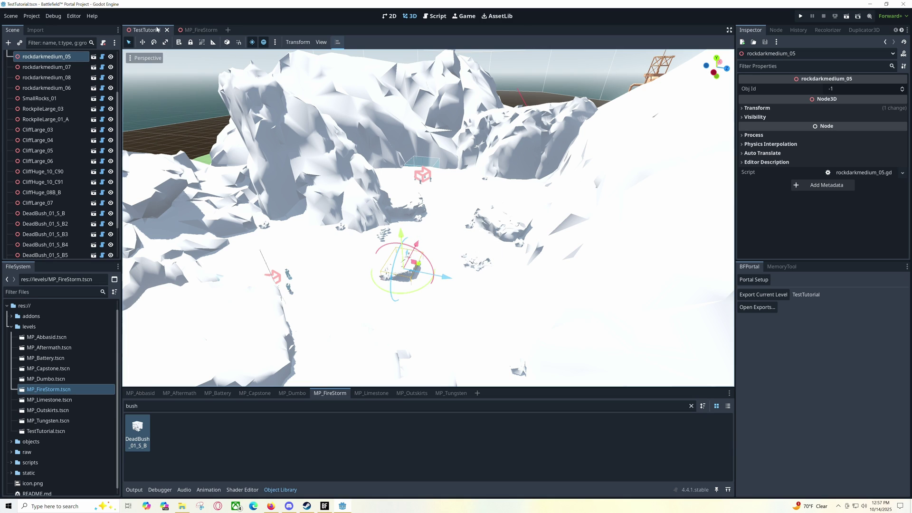
{"action": "left_click", "coordinate": [757, 312]}
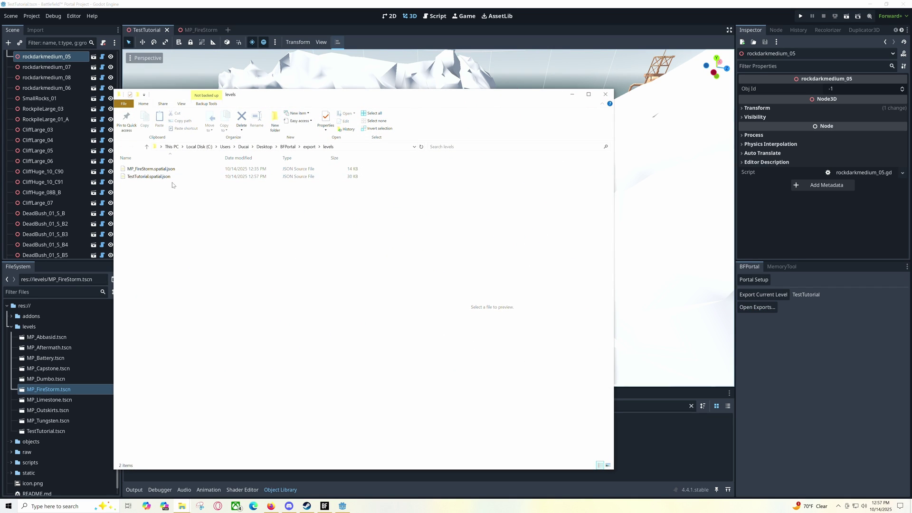
{"action": "mouse_move", "coordinate": [170, 178]}
{"action": "left_click", "coordinate": [606, 94]}
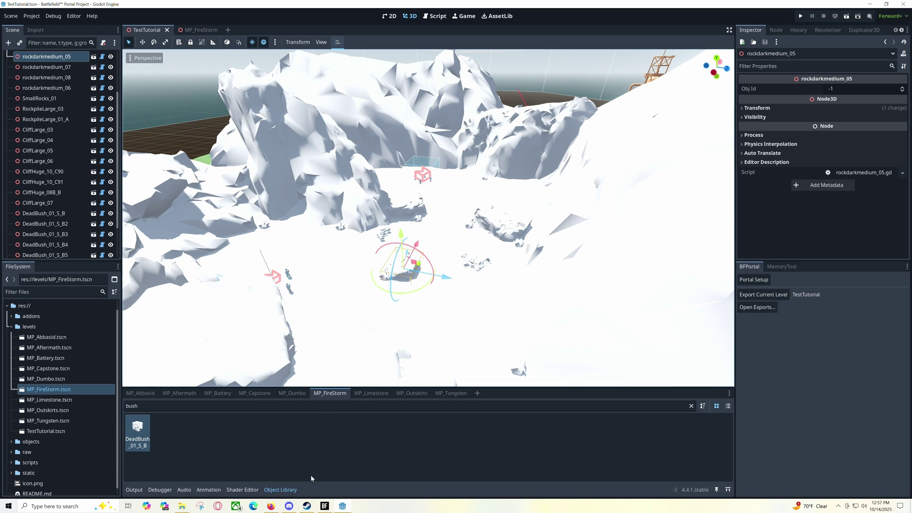
- In the Portal web builder, import TestTutorial.spatial.json from file as a new experience
{"action": "left_click", "coordinate": [272, 506]}
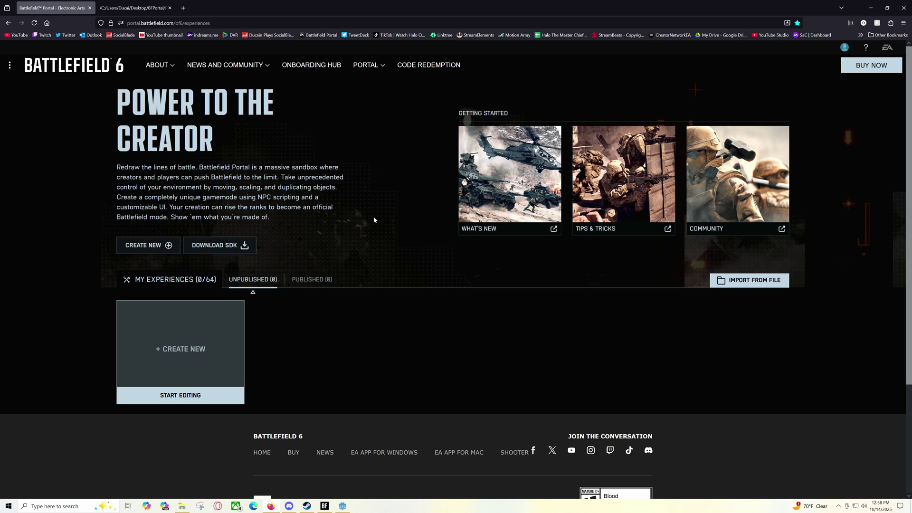
{"action": "left_click", "coordinate": [749, 280]}
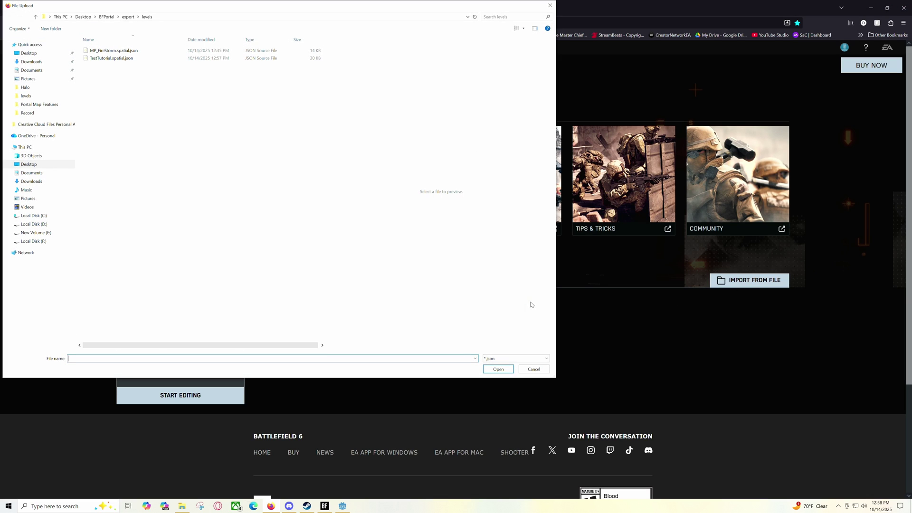
{"action": "left_click", "coordinate": [125, 58]}
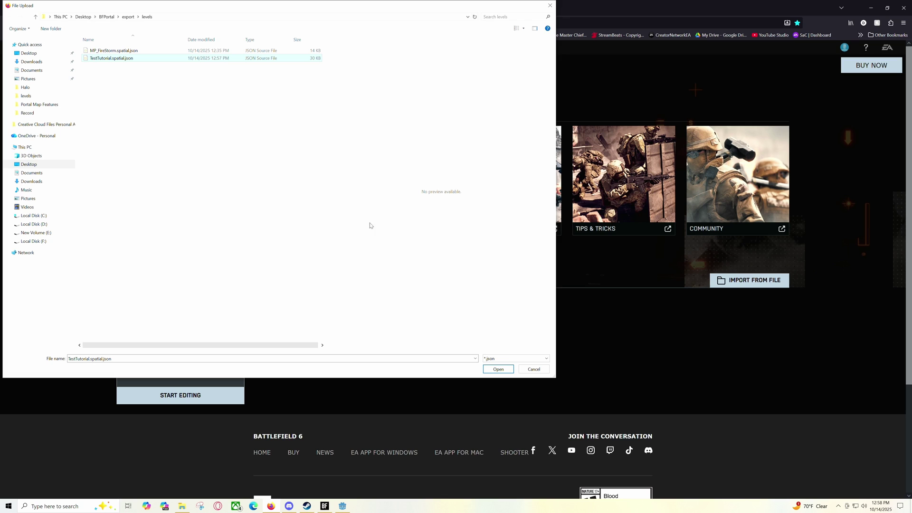
{"action": "left_click", "coordinate": [498, 370]}
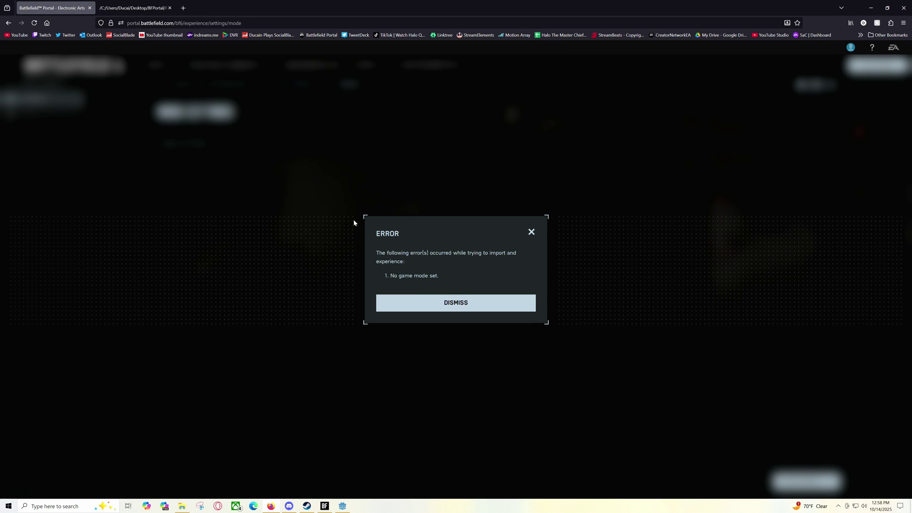
- Dismiss the import error, start a new experience and browse Verified Modes like Conquest
{"action": "left_click", "coordinate": [475, 307]}
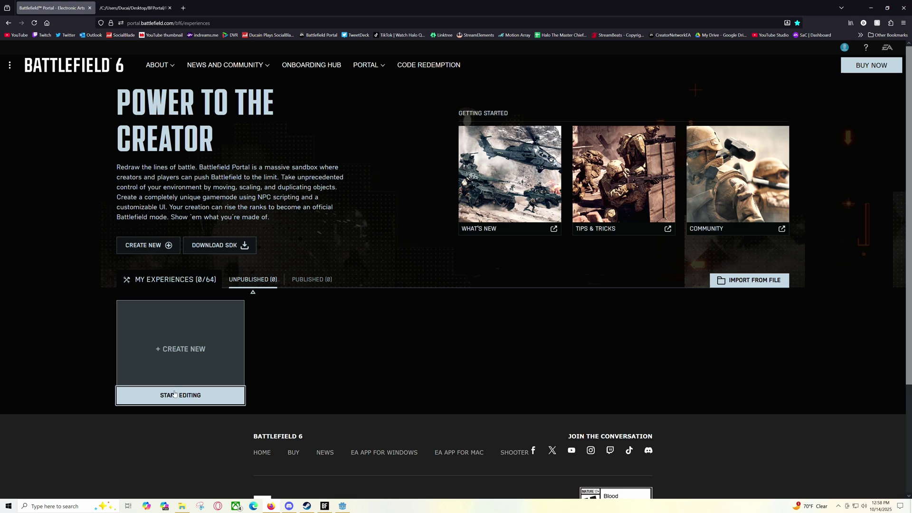
{"action": "left_click", "coordinate": [148, 251]}
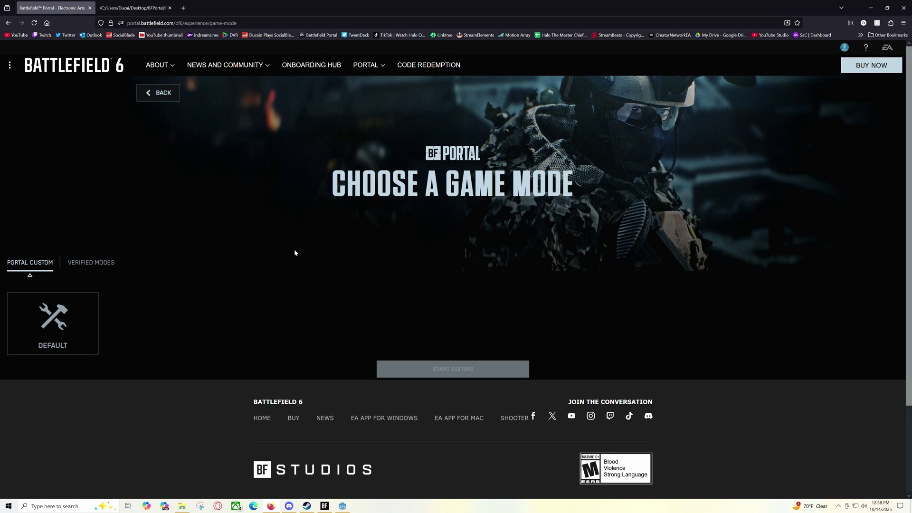
{"action": "left_click", "coordinate": [90, 262]}
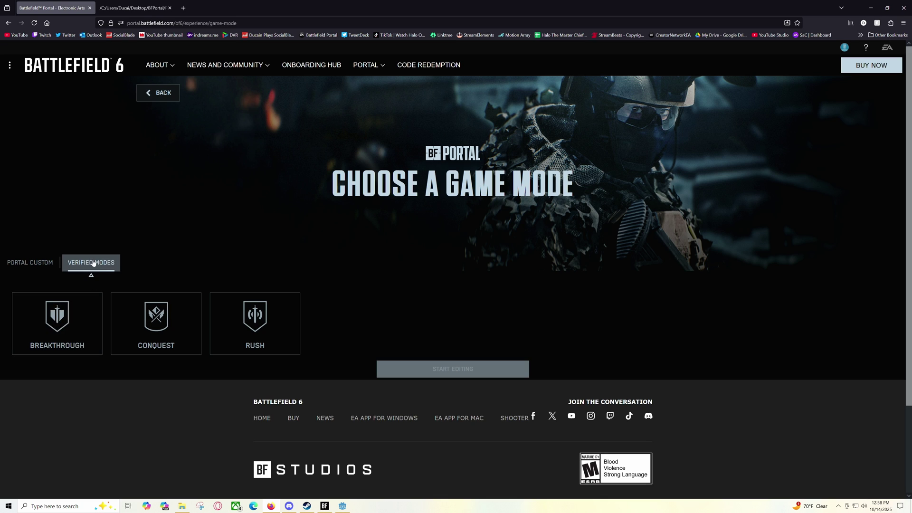
{"action": "left_click", "coordinate": [164, 343]}
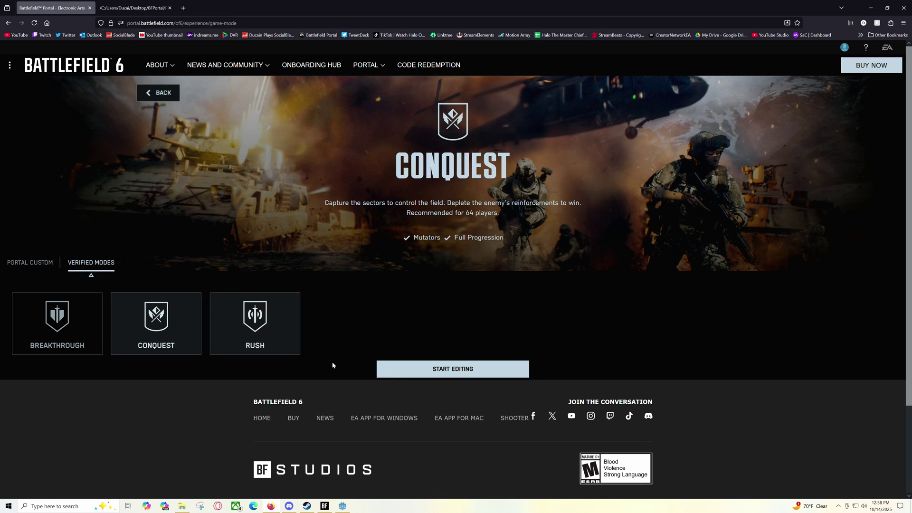
- Choose the Portal Custom Default mode and start editing the new Custom Draft
{"action": "left_click", "coordinate": [30, 262]}
{"action": "left_click", "coordinate": [90, 263]}
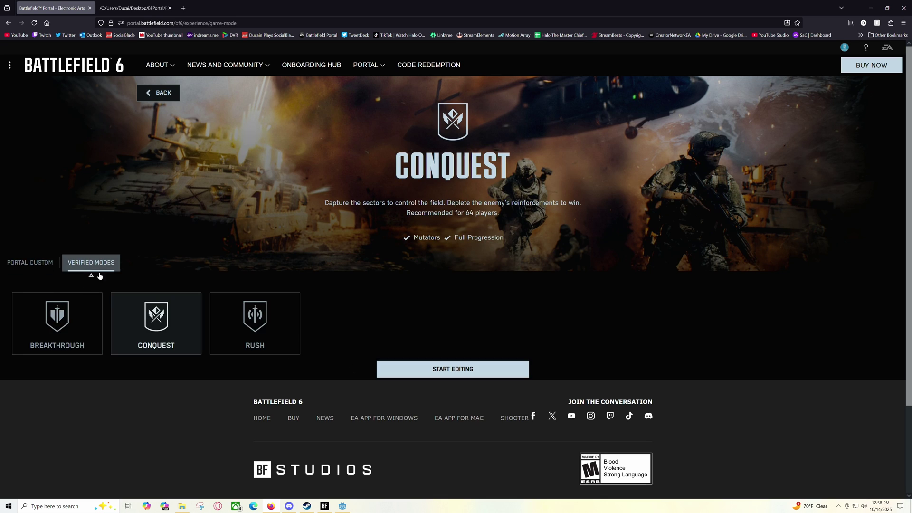
{"action": "left_click", "coordinate": [39, 262]}
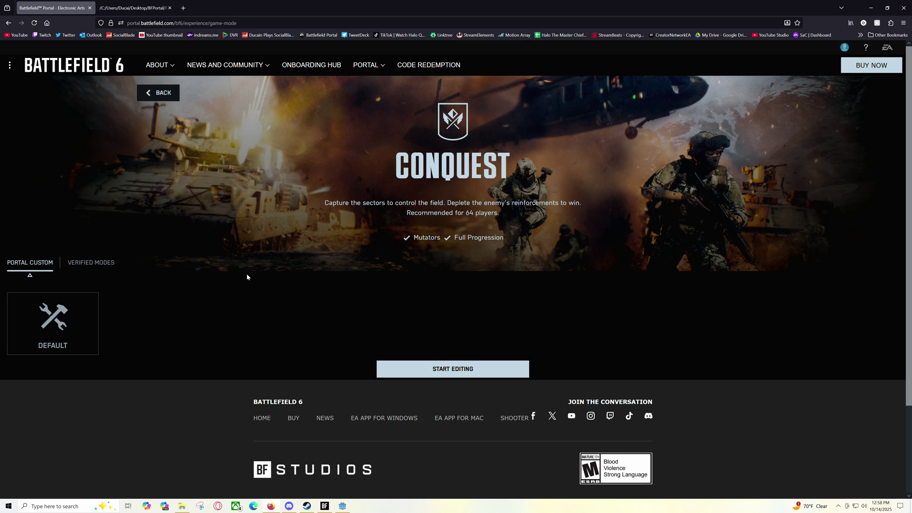
{"action": "left_click", "coordinate": [73, 314]}
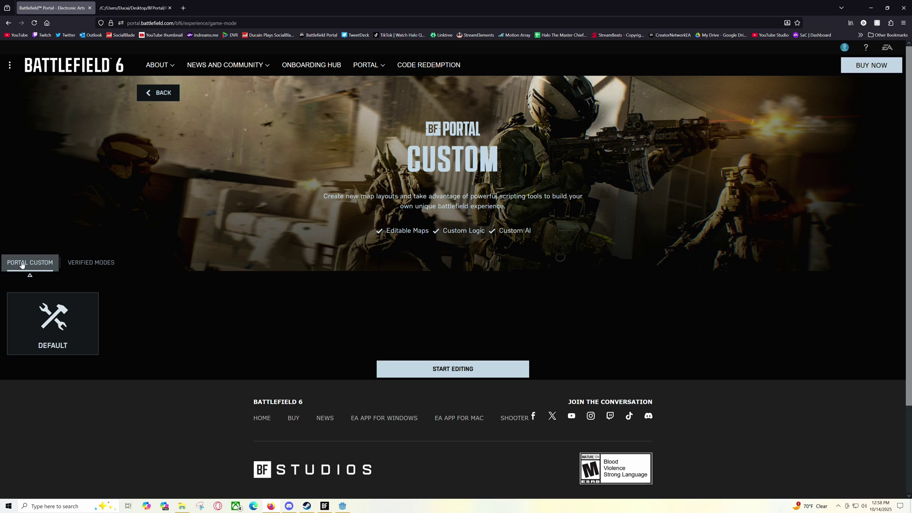
{"action": "left_click", "coordinate": [424, 374]}
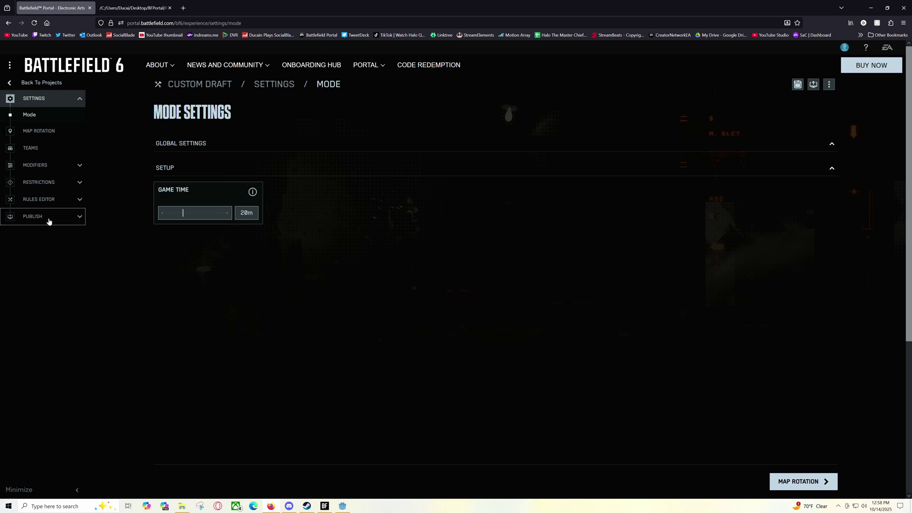
- Remove Siege of Cairo from the map rotation, leaving it at 0/20
{"action": "left_click", "coordinate": [35, 129]}
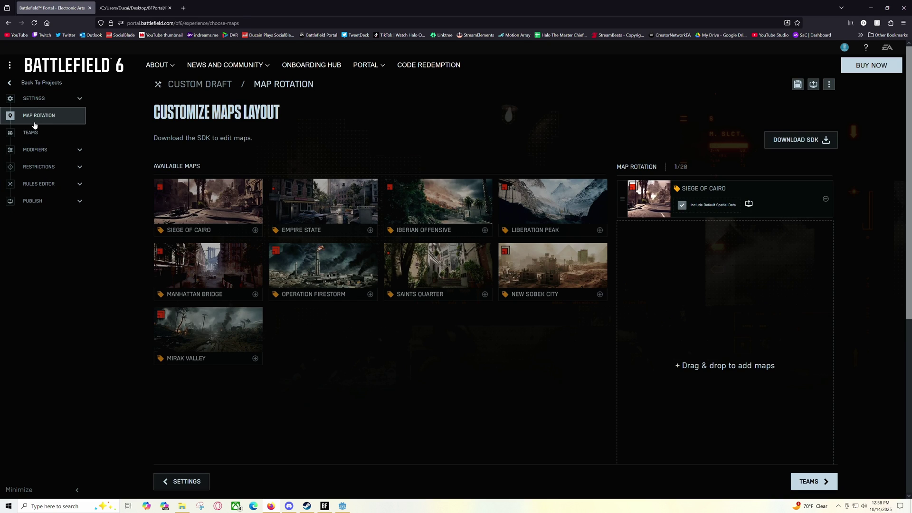
{"action": "left_click", "coordinate": [826, 201]}
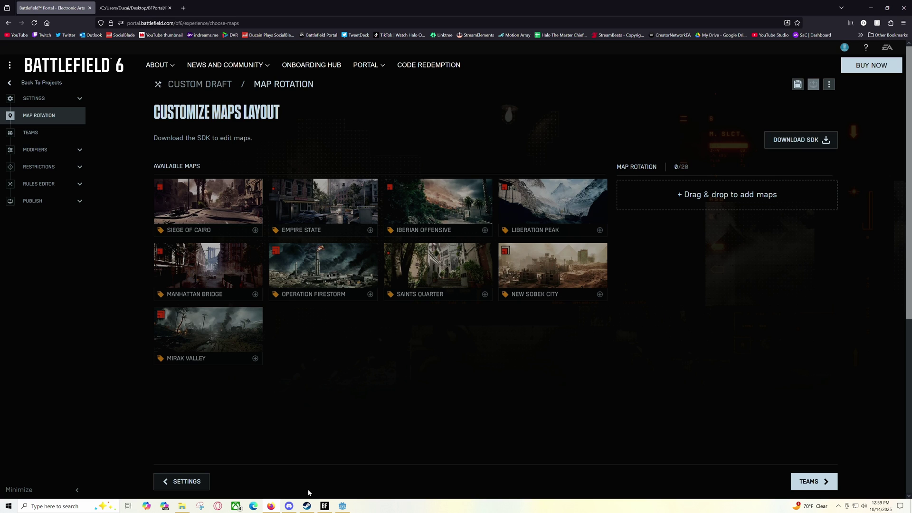
- Find New Sobek City's code MP_Outskirts in the README's Available Levels, then return to Portal
{"action": "left_click", "coordinate": [139, 8]}
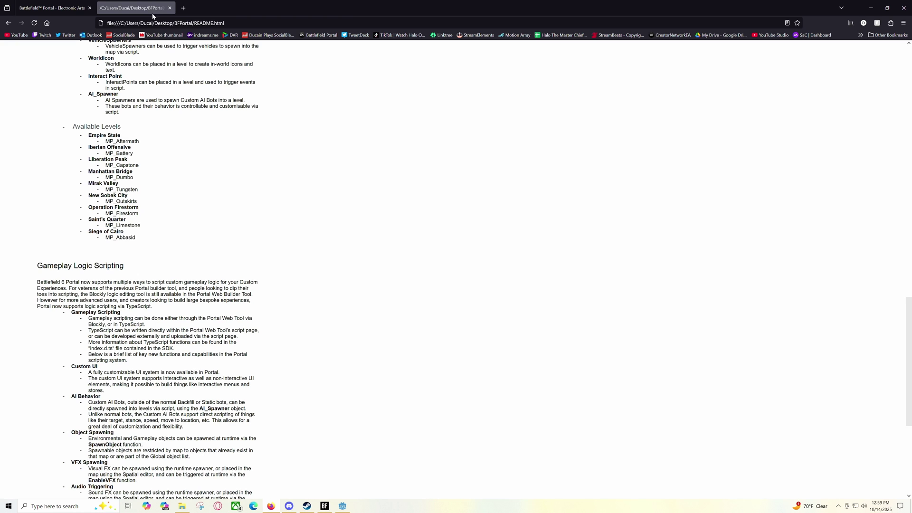
{"action": "scroll", "coordinate": [274, 220], "scroll_direction": "up", "scroll_amount": 5}
{"action": "scroll", "coordinate": [127, 218], "scroll_direction": "down", "scroll_amount": 3}
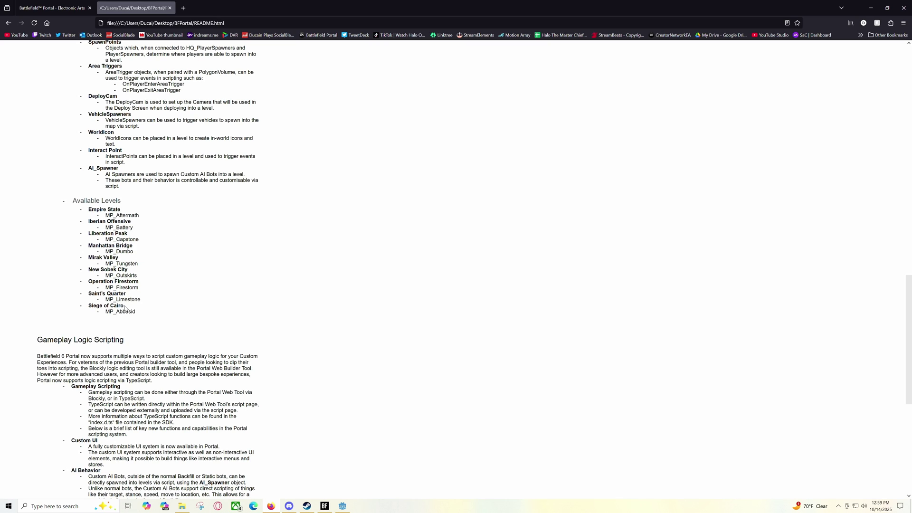
{"action": "scroll", "coordinate": [125, 302], "scroll_direction": "up", "scroll_amount": 20}
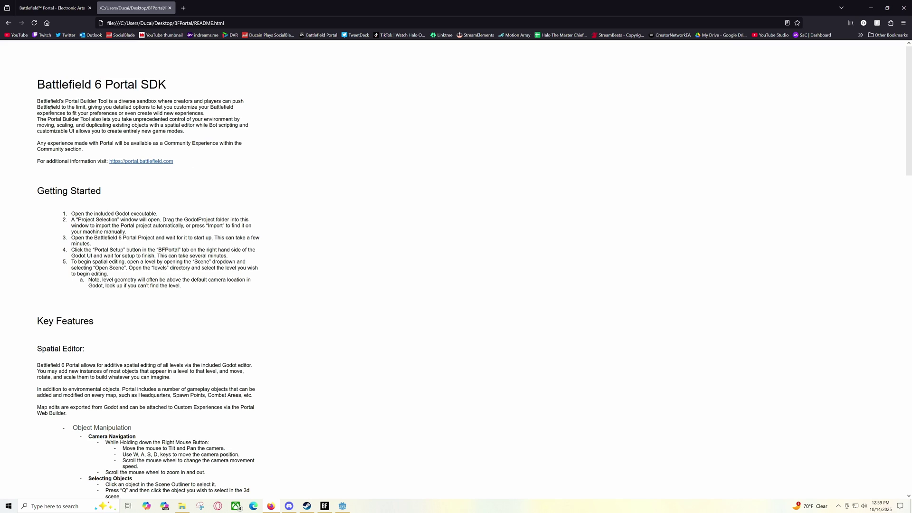
{"action": "scroll", "coordinate": [220, 213], "scroll_direction": "down", "scroll_amount": 20}
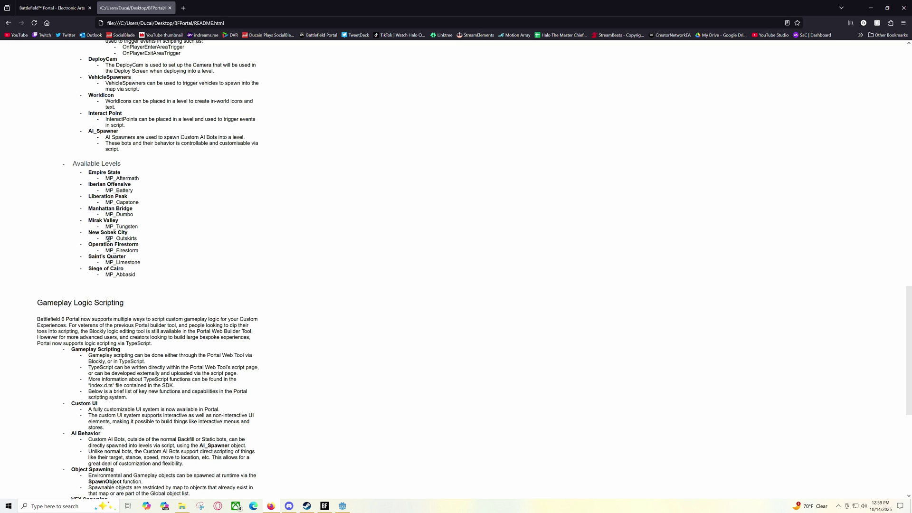
{"action": "left_click_drag", "start_coordinate": [106, 239], "coordinate": [135, 240]}
{"action": "left_click", "coordinate": [122, 236]}
{"action": "key", "text": "ctrl+Tab"}
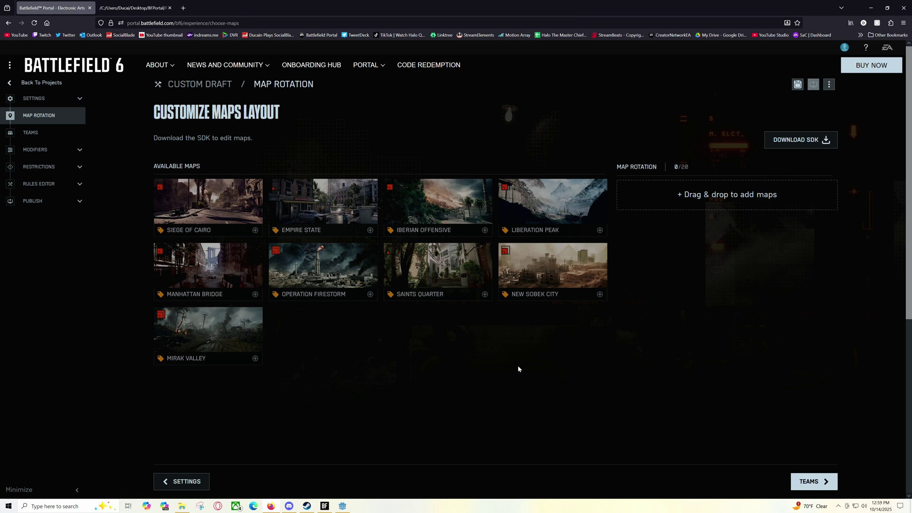
- Add Operation Firestorm to the rotation with TestTutorial.spatial.json attached as its spatial file
{"action": "left_click_drag", "start_coordinate": [324, 280], "coordinate": [730, 191]}
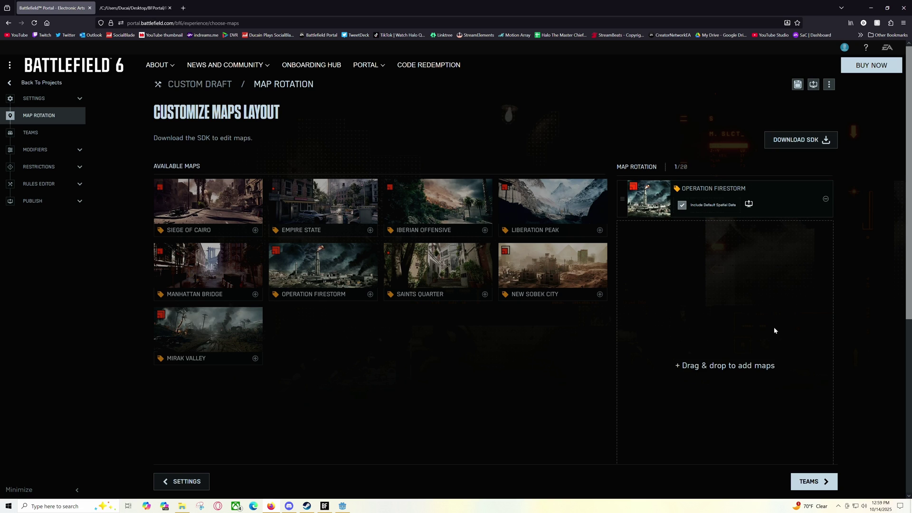
{"action": "left_click", "coordinate": [749, 204]}
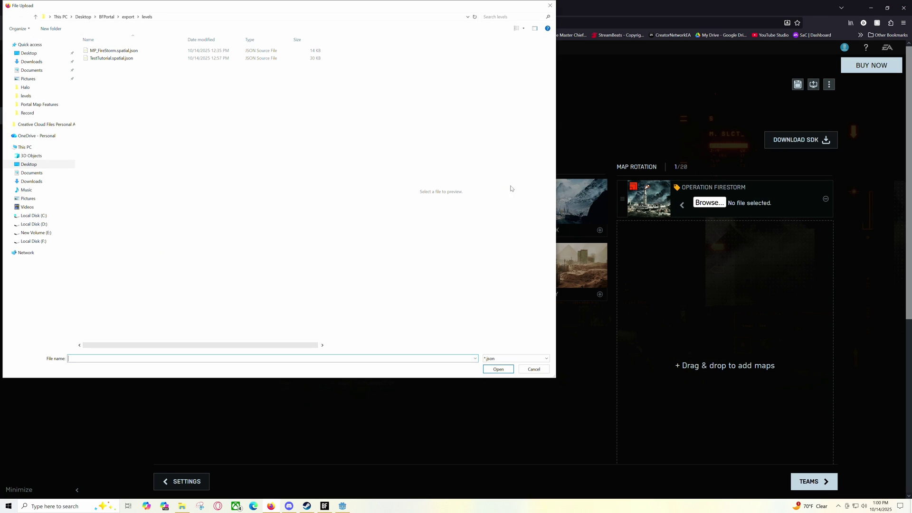
{"action": "left_click", "coordinate": [127, 59]}
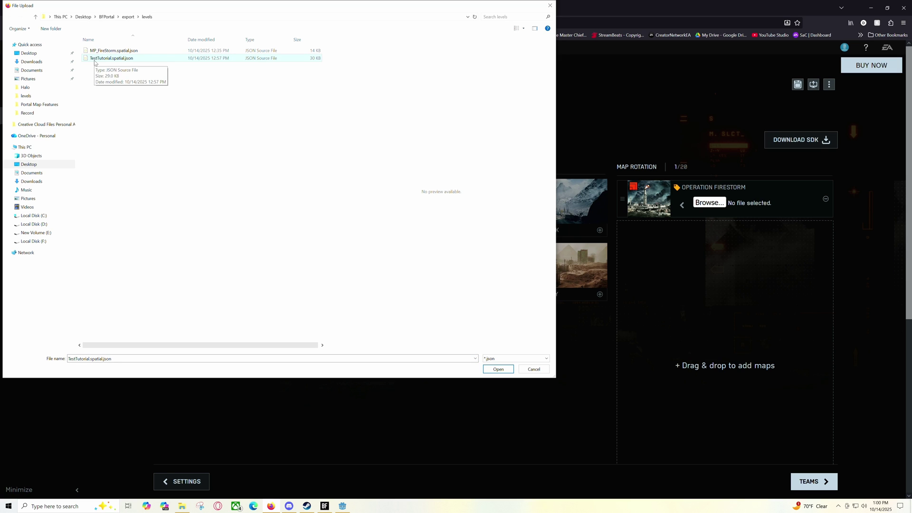
{"action": "left_click", "coordinate": [497, 369]}
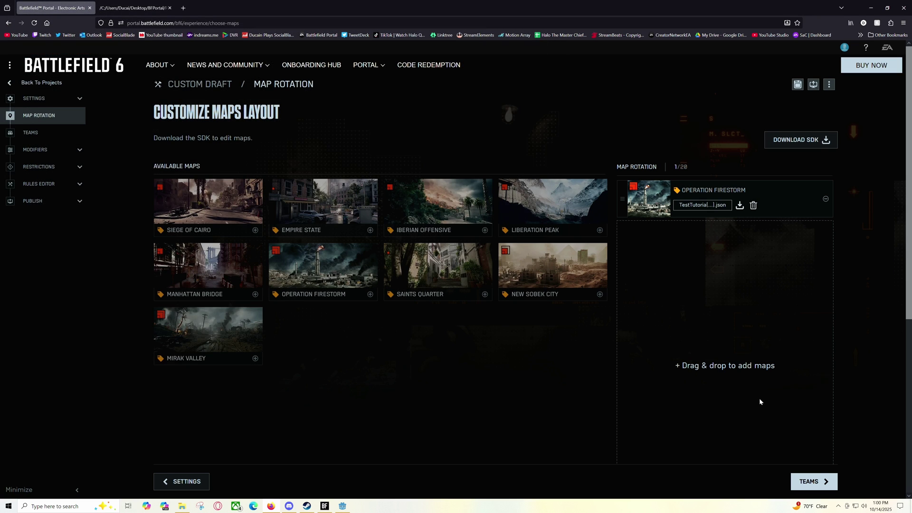
- Rename the experience from Custom Draft to 'Test Tutorial' on publish Step 1
{"action": "left_click", "coordinate": [45, 203]}
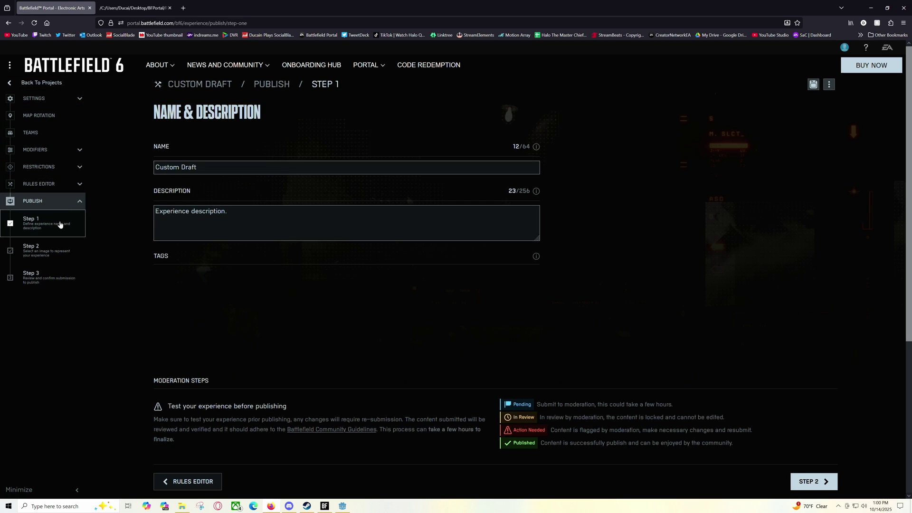
{"action": "left_click_drag", "start_coordinate": [195, 167], "coordinate": [154, 169]}
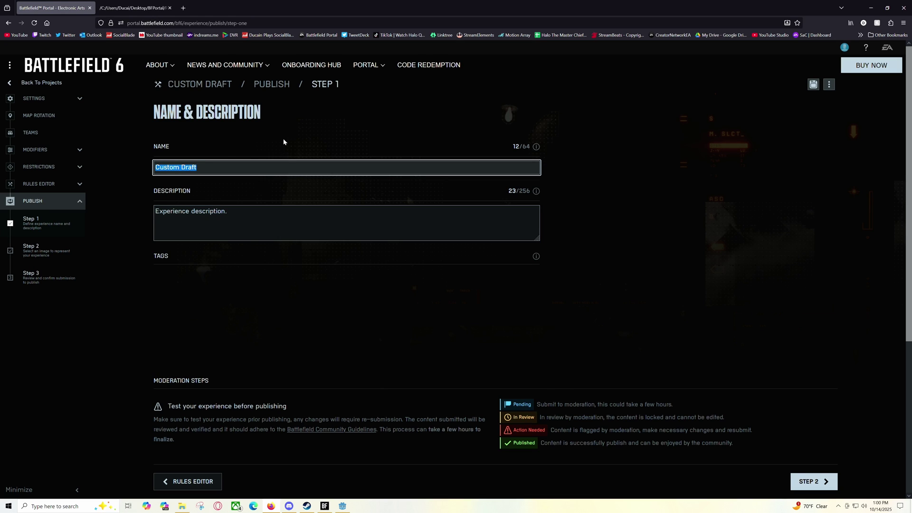
{"action": "type", "text": "Test Tutorial"}
- Choose the hammer-wielding soldier picture as the experience image on Step 2
{"action": "left_click", "coordinate": [813, 482]}
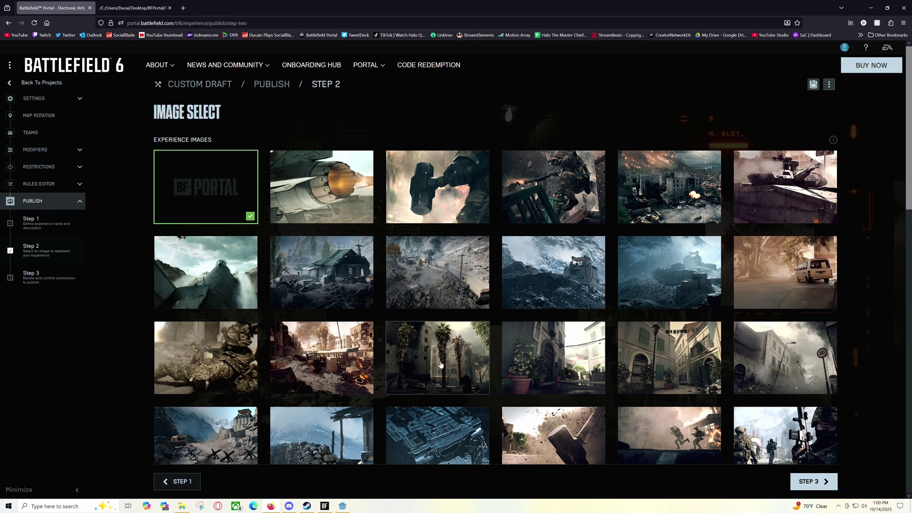
{"action": "left_click", "coordinate": [478, 216]}
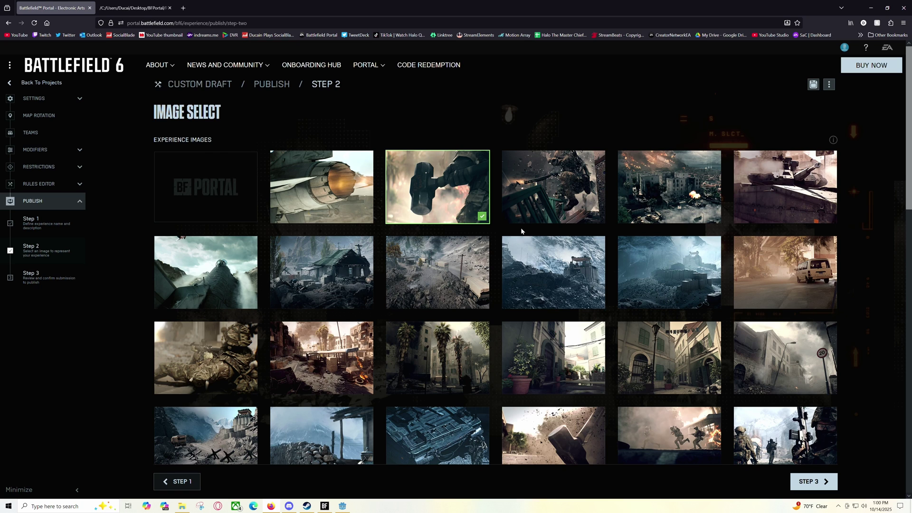
{"action": "scroll", "coordinate": [540, 342], "scroll_direction": "down", "scroll_amount": 1}
{"action": "scroll", "coordinate": [540, 342], "scroll_direction": "down", "scroll_amount": 7}
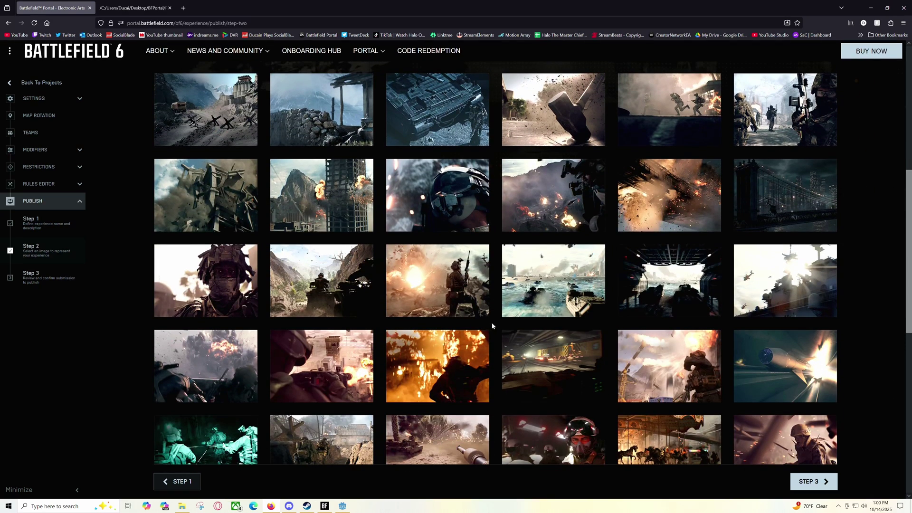
- Review the Step 3 publish summary, then go to the Builder Tool experiences list
{"action": "left_click", "coordinate": [806, 483]}
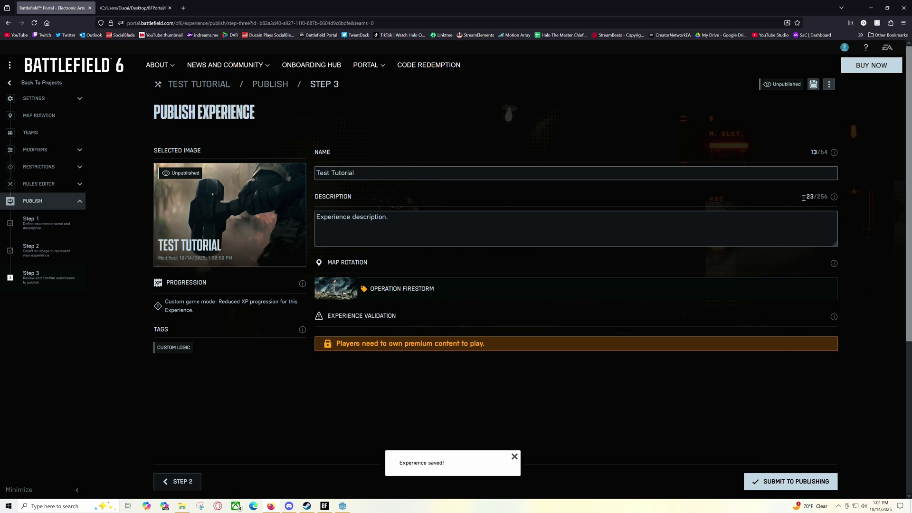
{"action": "left_click", "coordinate": [374, 69]}
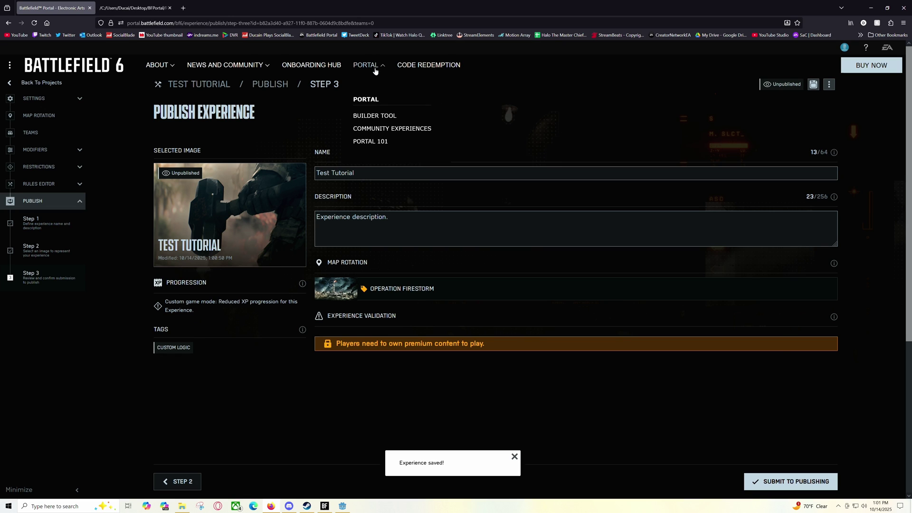
{"action": "left_click", "coordinate": [374, 115]}
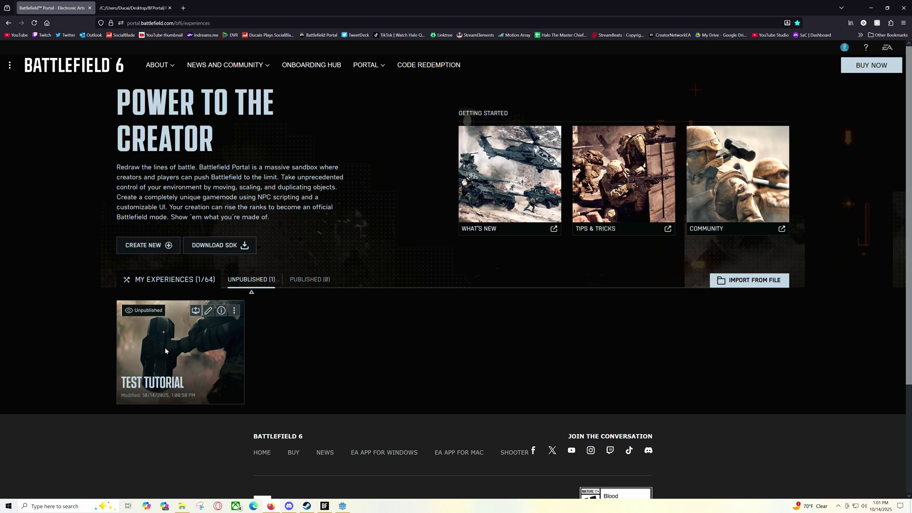
{"action": "left_click", "coordinate": [325, 506]}
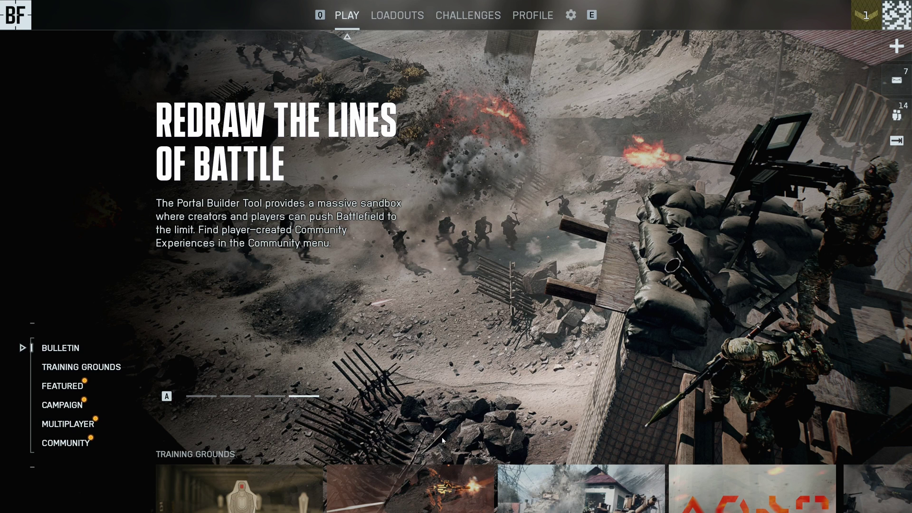
{"action": "left_click", "coordinate": [66, 443]}
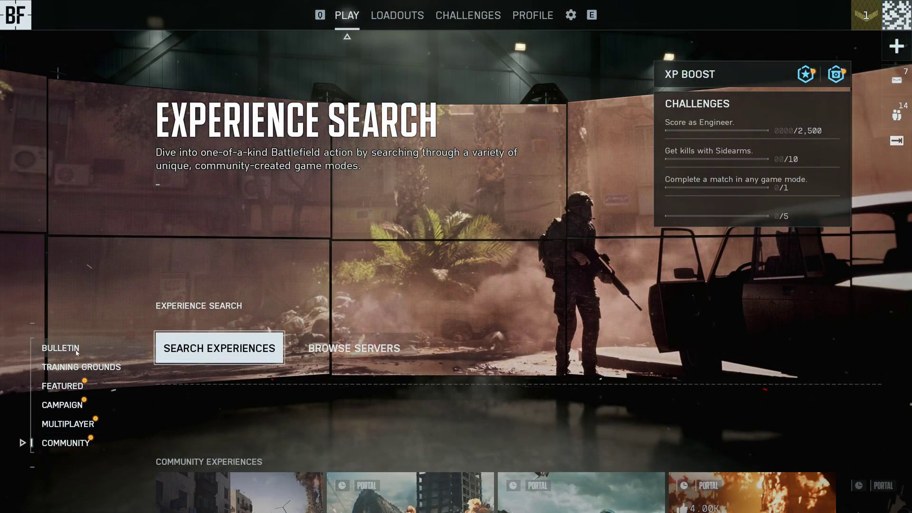
{"action": "left_click", "coordinate": [76, 351]}
{"action": "scroll", "coordinate": [323, 304], "scroll_direction": "down", "scroll_amount": 5}
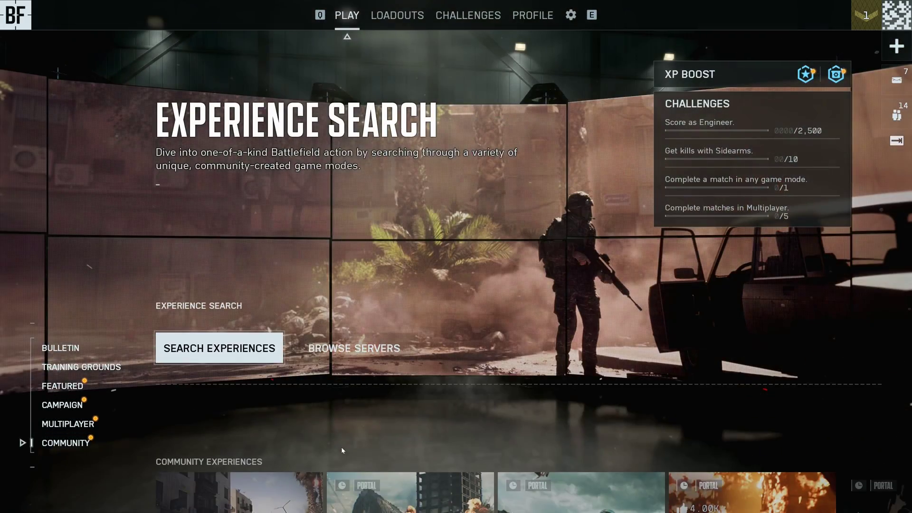
{"action": "scroll", "coordinate": [304, 394], "scroll_direction": "down", "scroll_amount": 1}
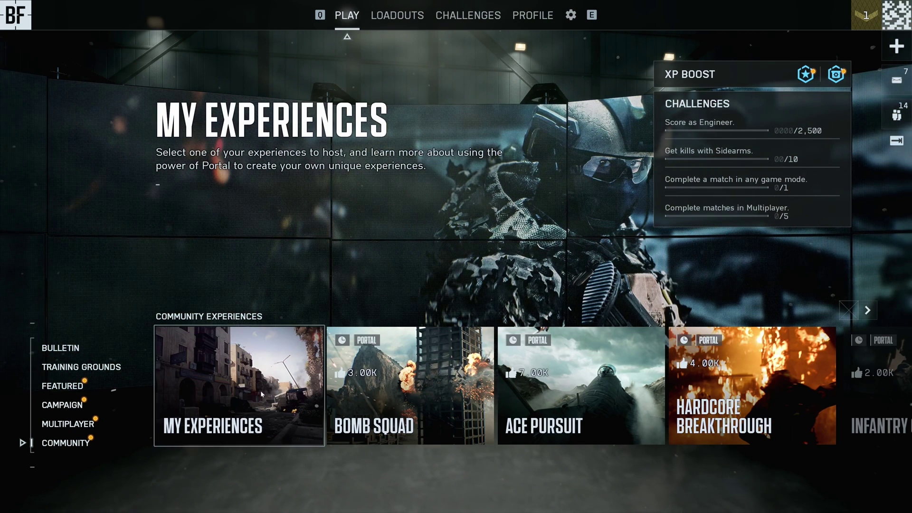
{"action": "left_click", "coordinate": [227, 376]}
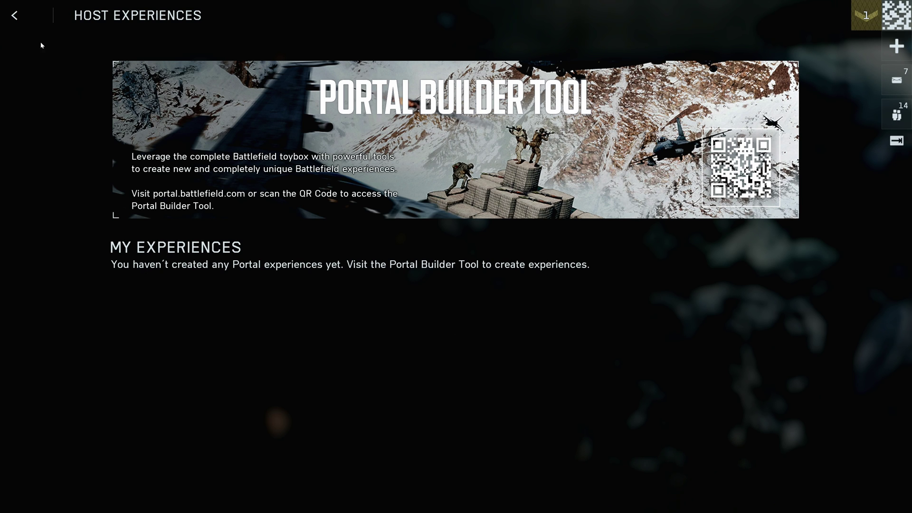
{"action": "left_click", "coordinate": [13, 17]}
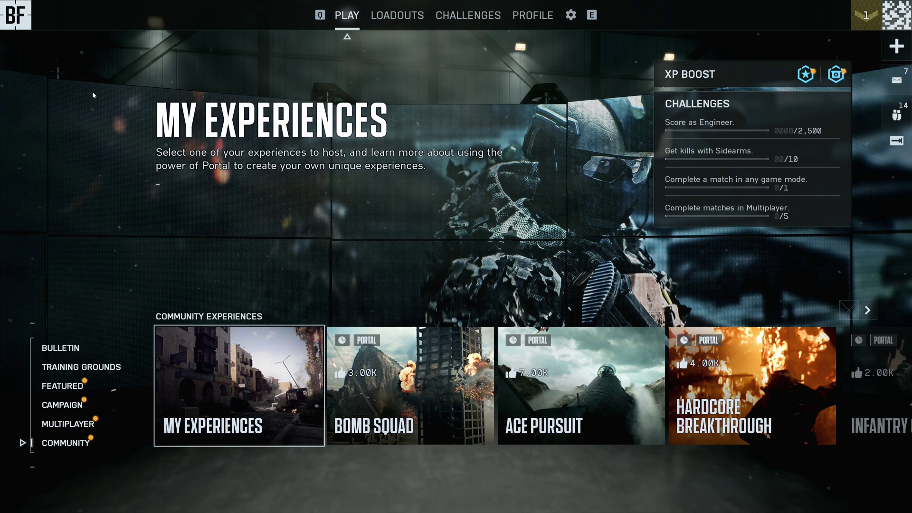
{"action": "key", "text": "Right"}
{"action": "key", "text": "Right"}
{"action": "key", "text": "Right"}
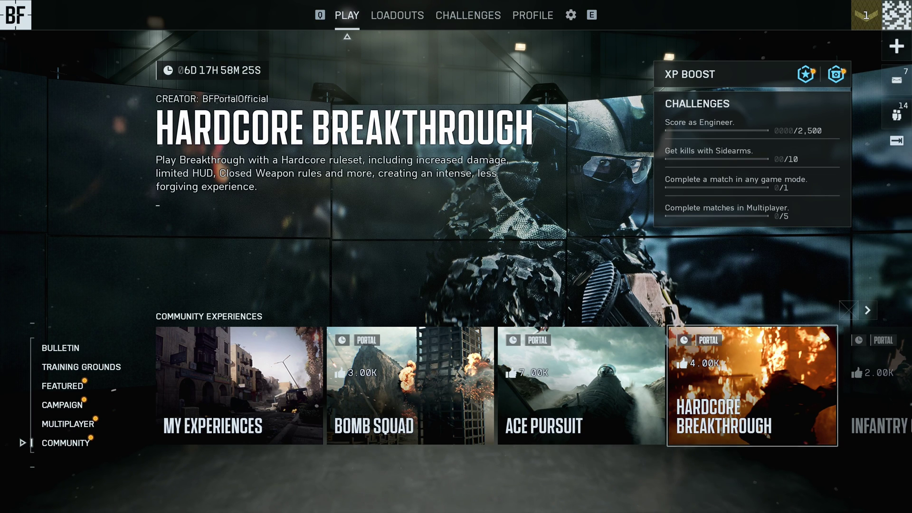
{"action": "key", "text": "alt+Tab"}
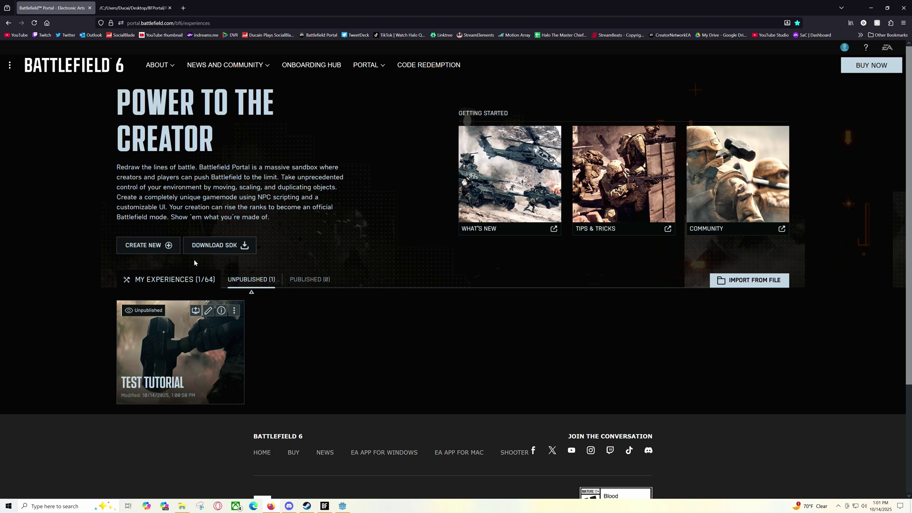
- Create a Conquest draft and try swapping Siege of Cairo for Operation Firestorm in the map rotation
{"action": "left_click", "coordinate": [157, 248]}
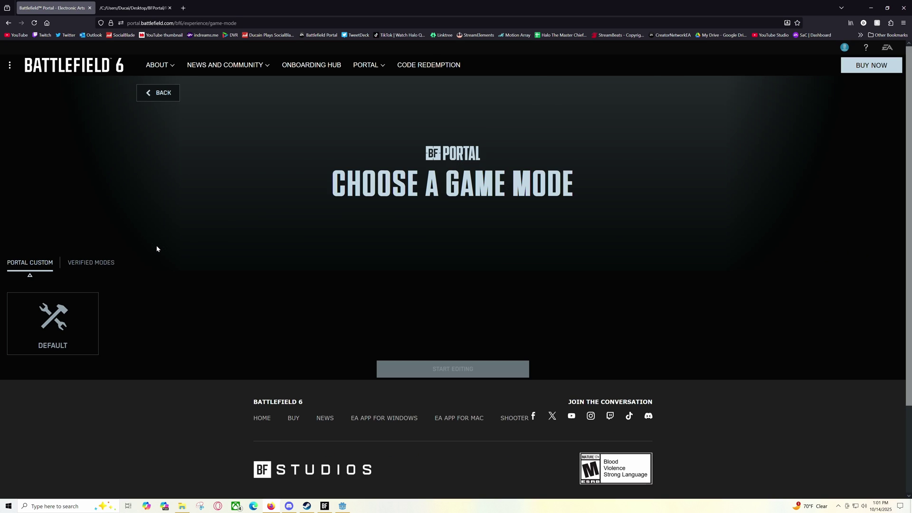
{"action": "left_click", "coordinate": [91, 263]}
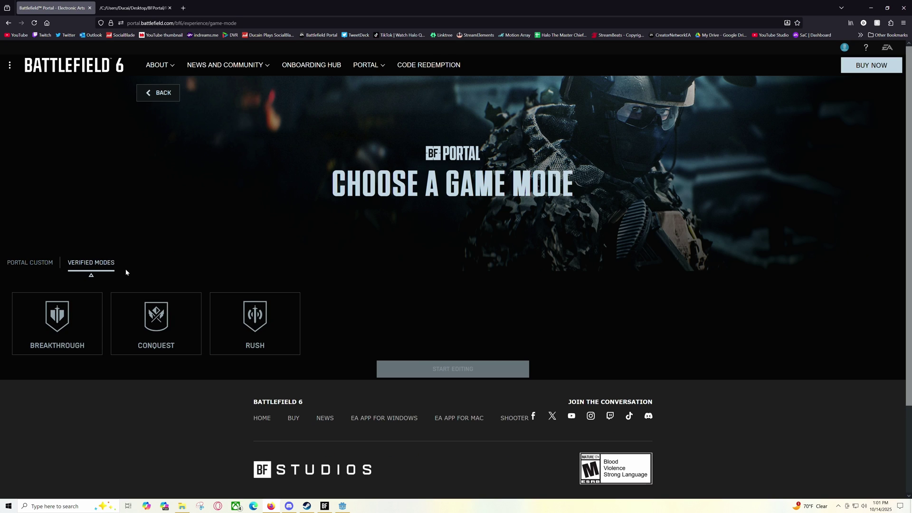
{"action": "left_click", "coordinate": [138, 299]}
{"action": "left_click", "coordinate": [453, 370]}
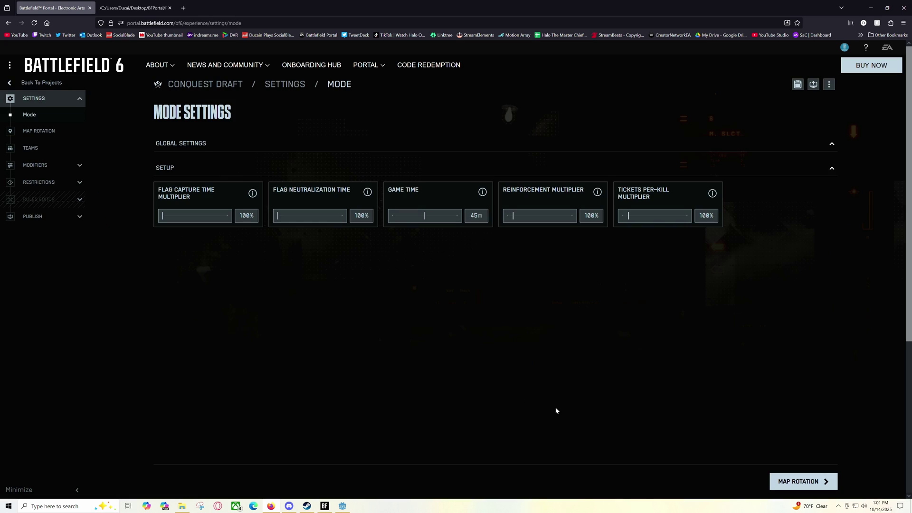
{"action": "left_click", "coordinate": [41, 132]}
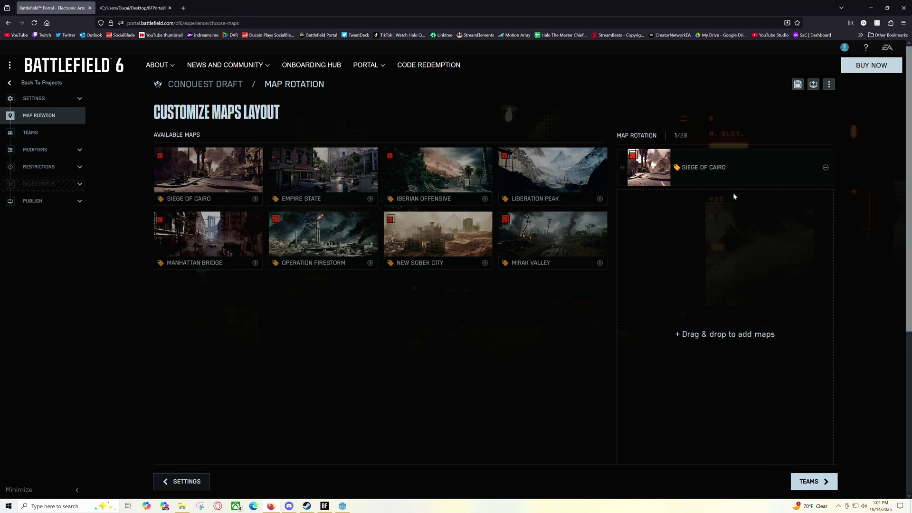
{"action": "left_click", "coordinate": [826, 167]}
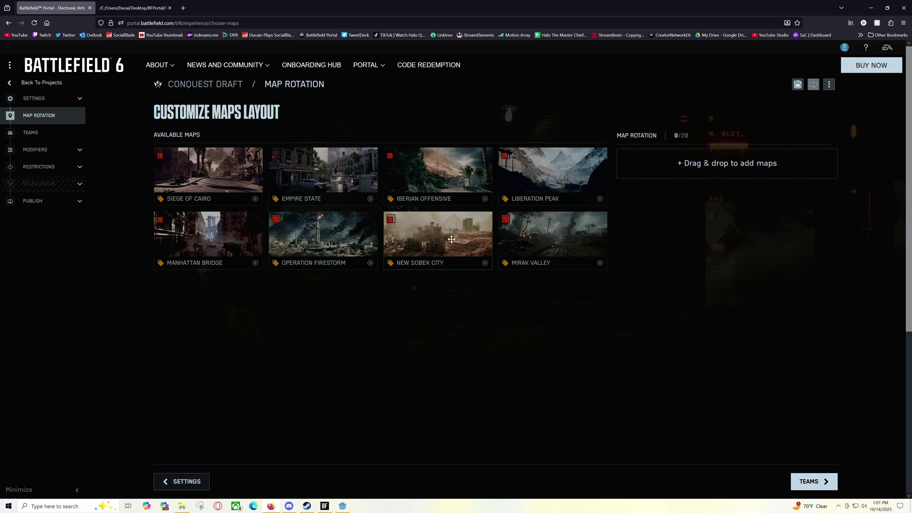
{"action": "left_click_drag", "start_coordinate": [329, 242], "coordinate": [684, 183]}
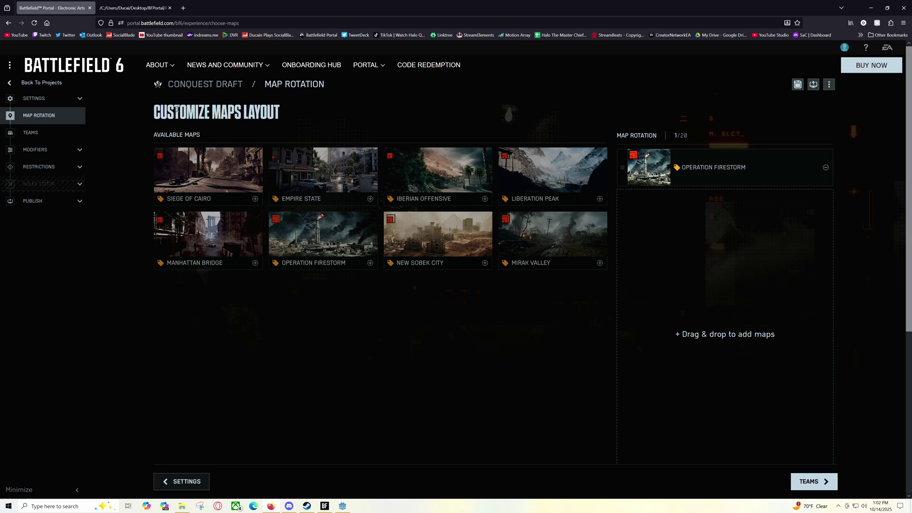
{"action": "left_click", "coordinate": [826, 168]}
- Discard the unsaved draft, browse the Create New game modes, and check the game's Host Experiences
{"action": "left_click", "coordinate": [33, 83]}
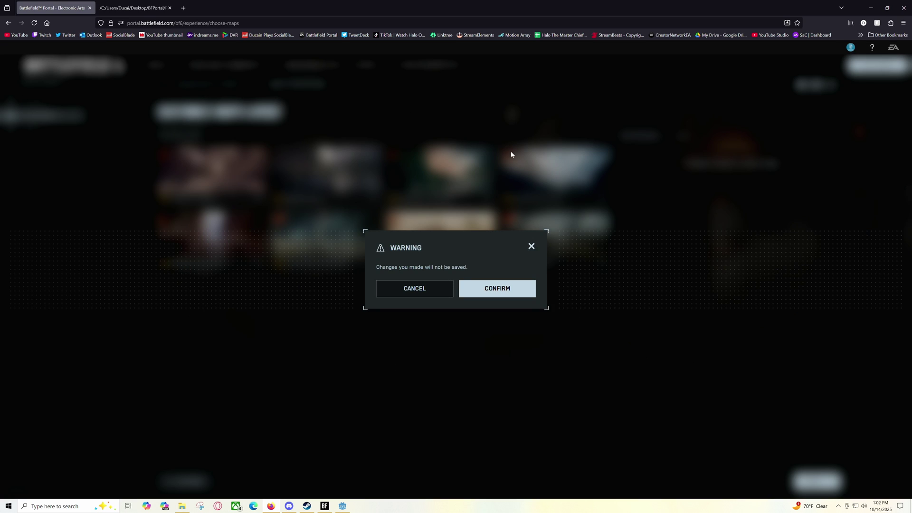
{"action": "left_click", "coordinate": [491, 289]}
{"action": "left_click", "coordinate": [152, 246]}
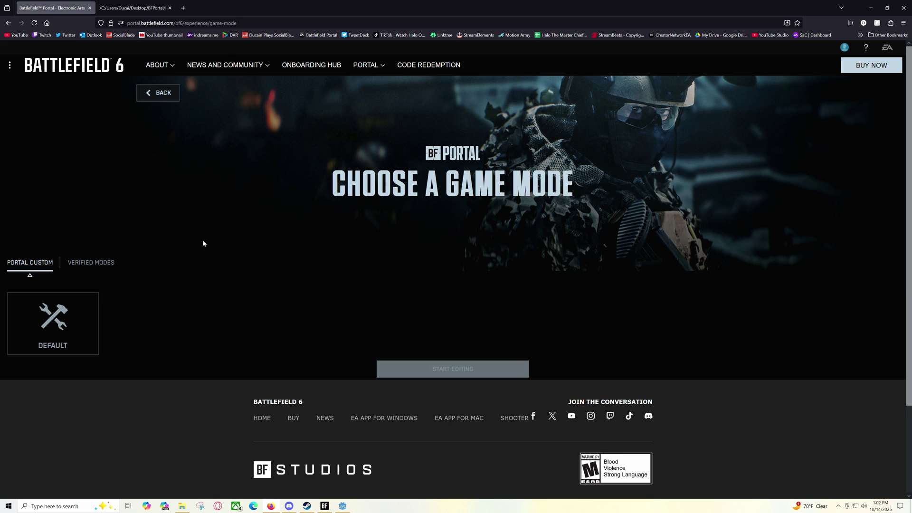
{"action": "left_click", "coordinate": [91, 263]}
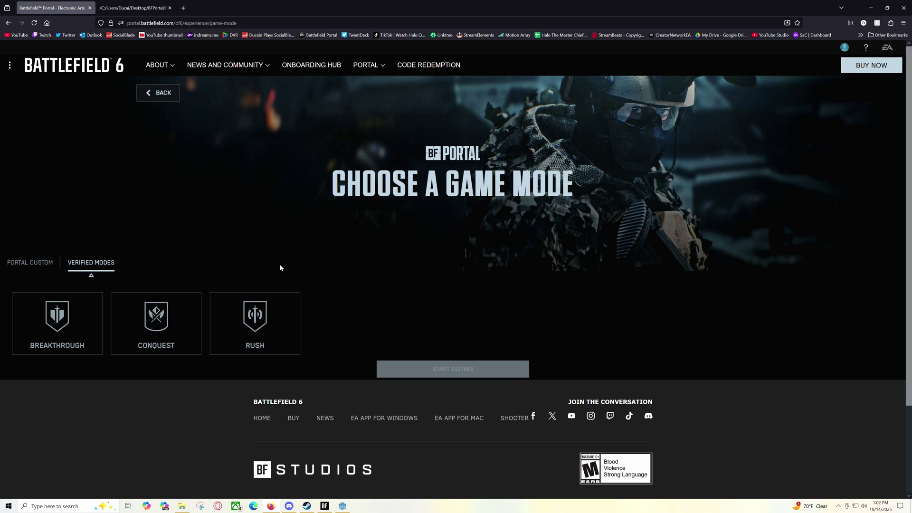
{"action": "left_click", "coordinate": [32, 263]}
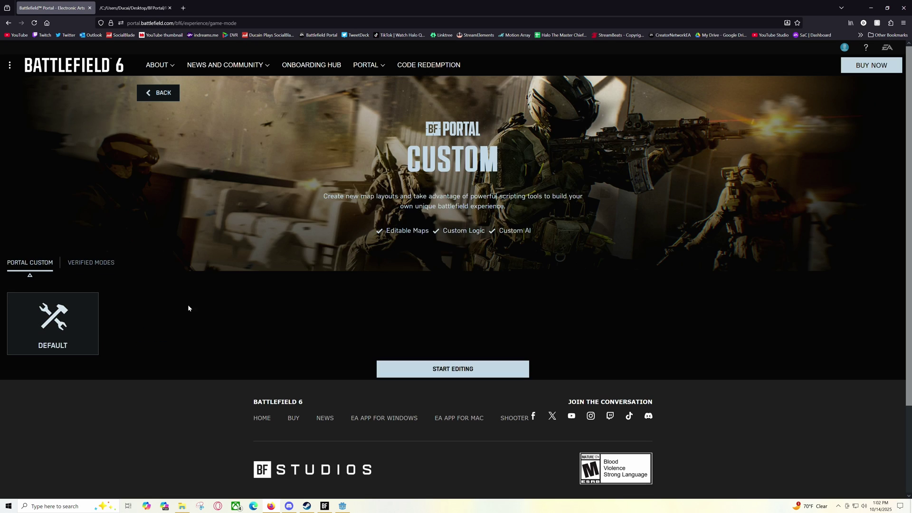
{"action": "left_click", "coordinate": [164, 94]}
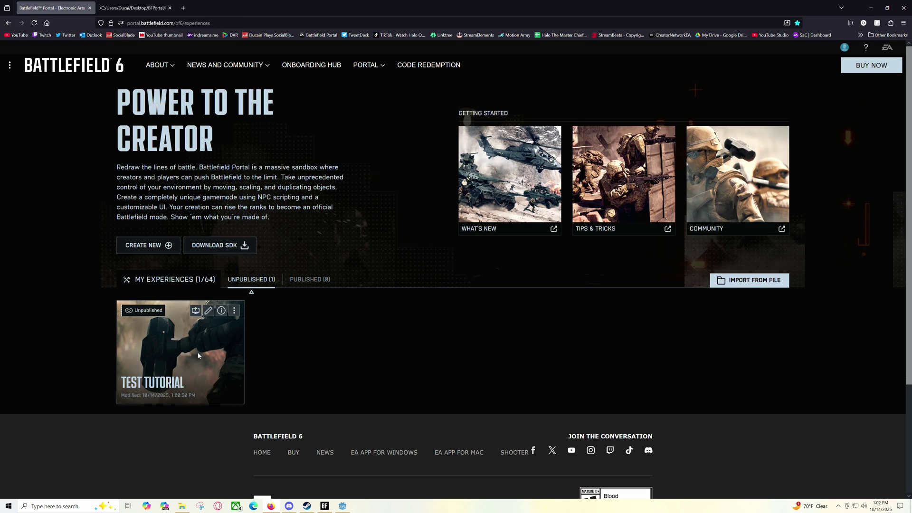
{"action": "left_click", "coordinate": [326, 506]}
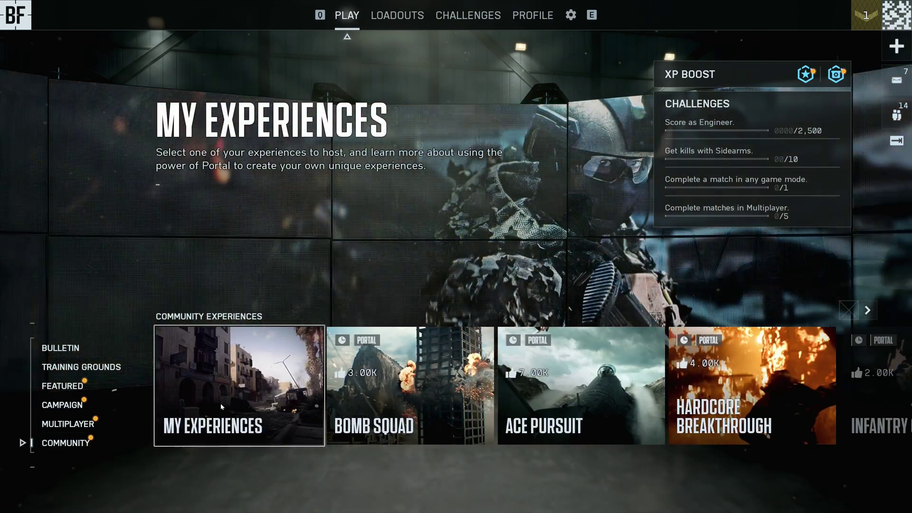
{"action": "left_click", "coordinate": [164, 434]}
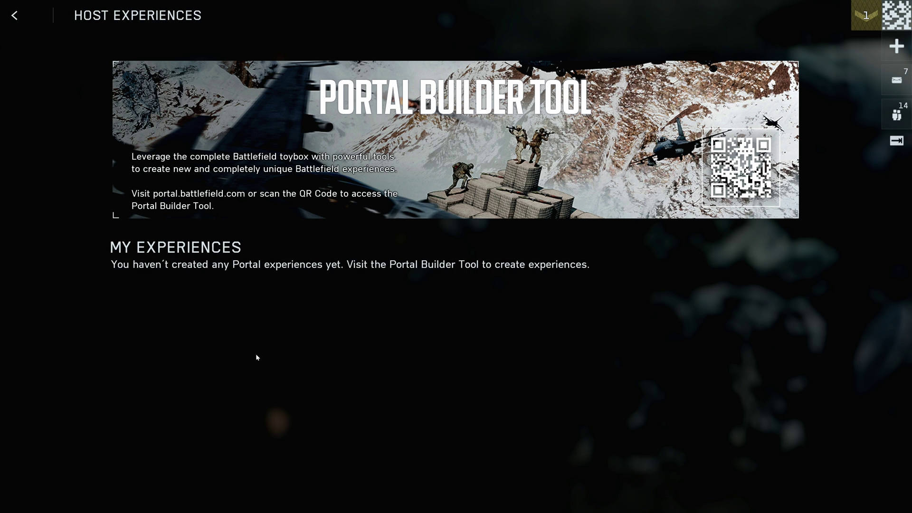
- Open Test Tutorial for editing and save it from the toolbar Save panel
{"action": "key", "text": "alt+Tab"}
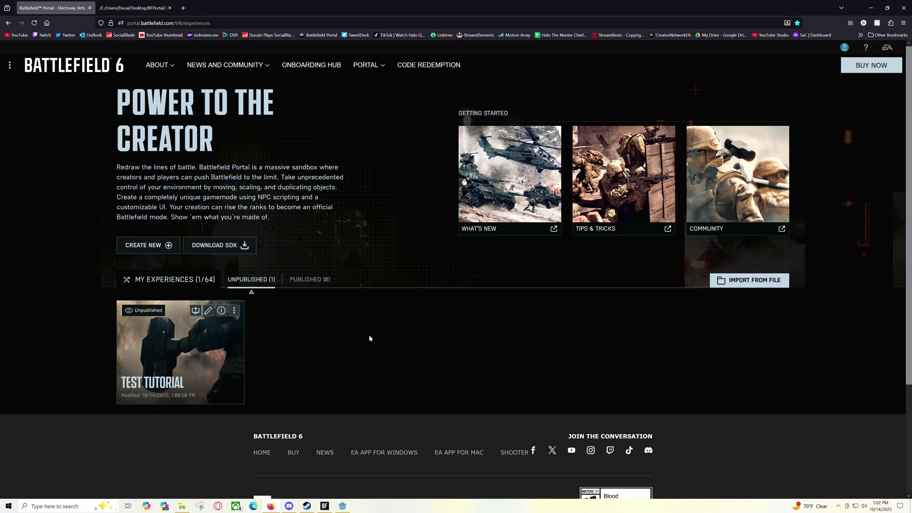
{"action": "left_click", "coordinate": [234, 311]}
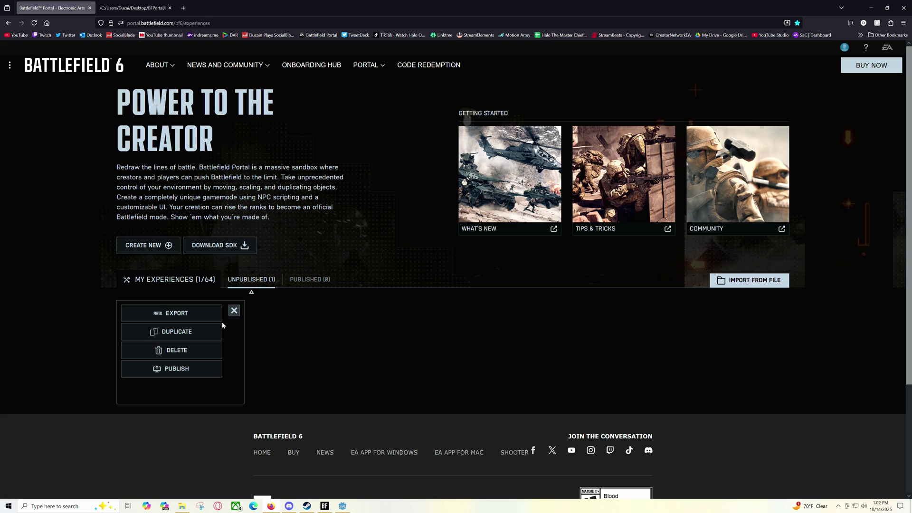
{"action": "left_click", "coordinate": [234, 310]}
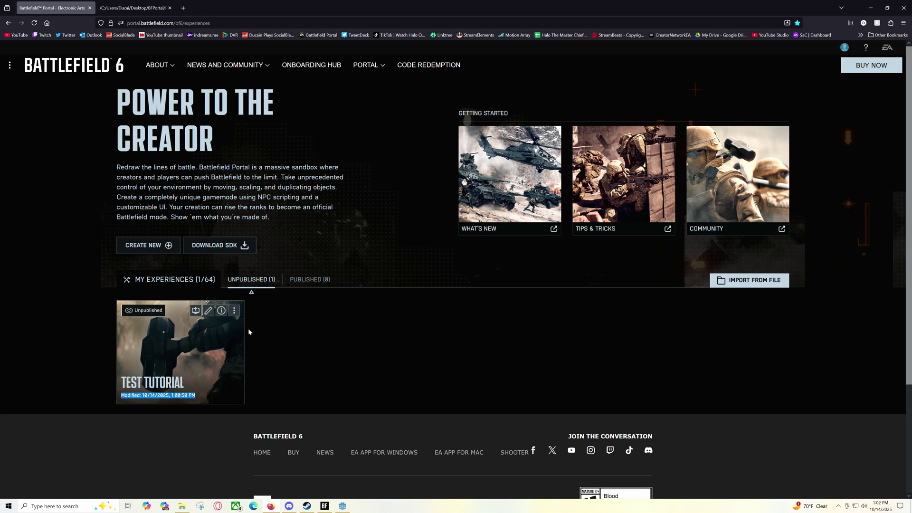
{"action": "left_click", "coordinate": [208, 312]}
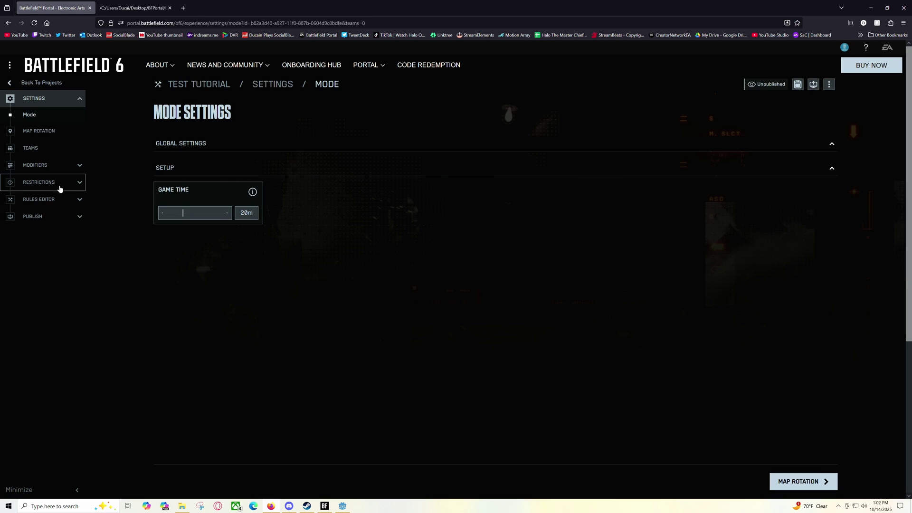
{"action": "left_click", "coordinate": [798, 85]}
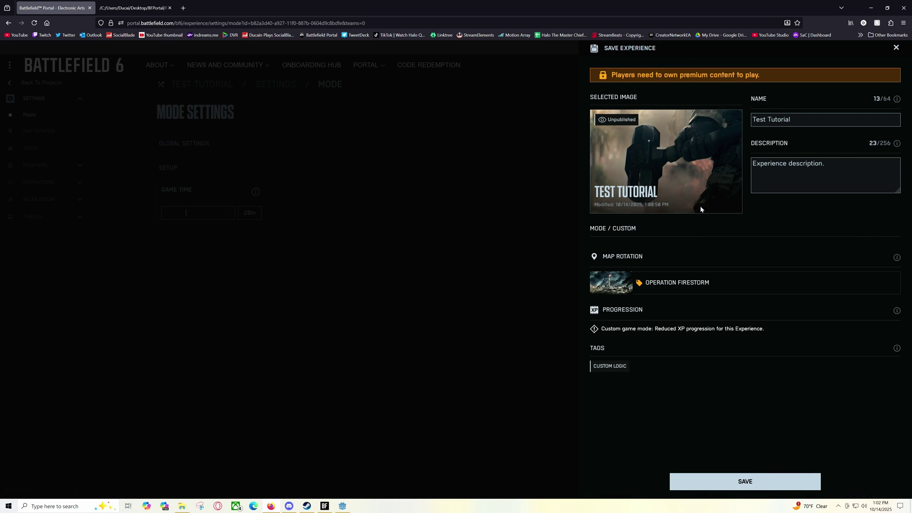
{"action": "left_click", "coordinate": [754, 482]}
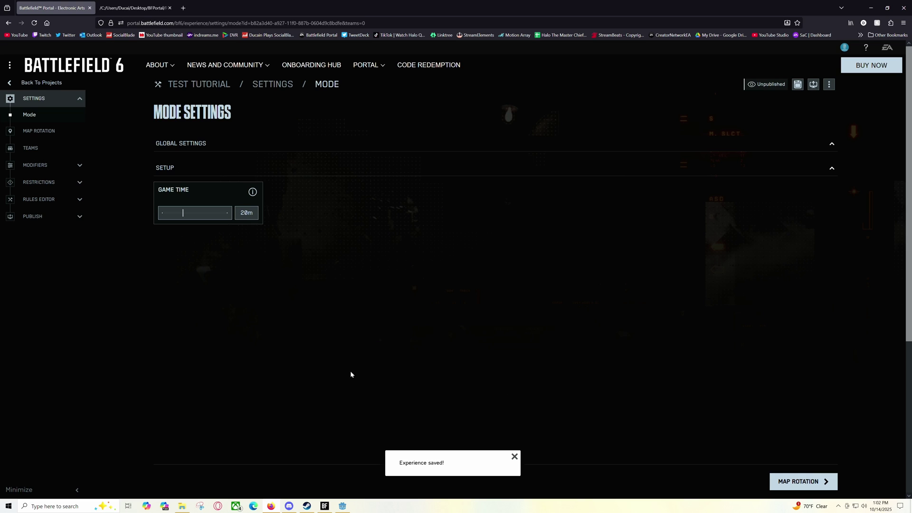
{"action": "left_click", "coordinate": [514, 457]}
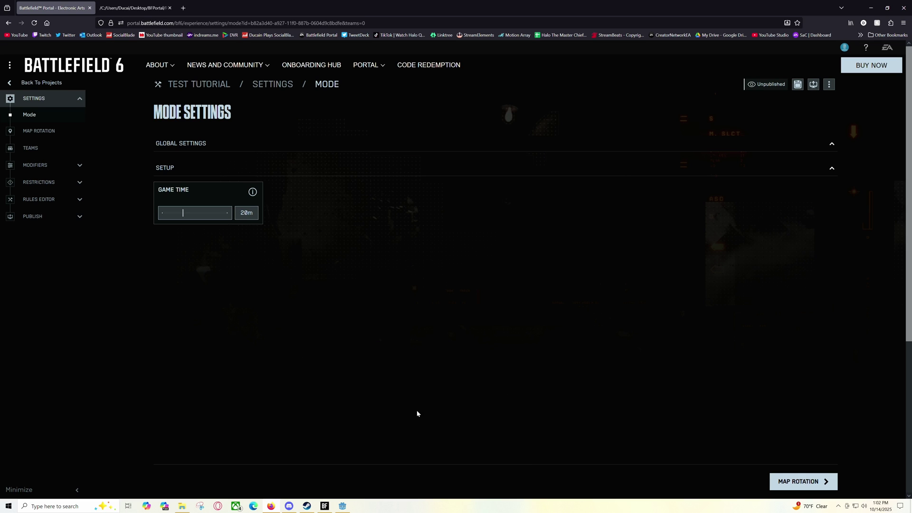
- In Battlefield 6, go to My Experiences and open Hosting Setup for Test Tutorial
{"action": "left_click", "coordinate": [325, 506]}
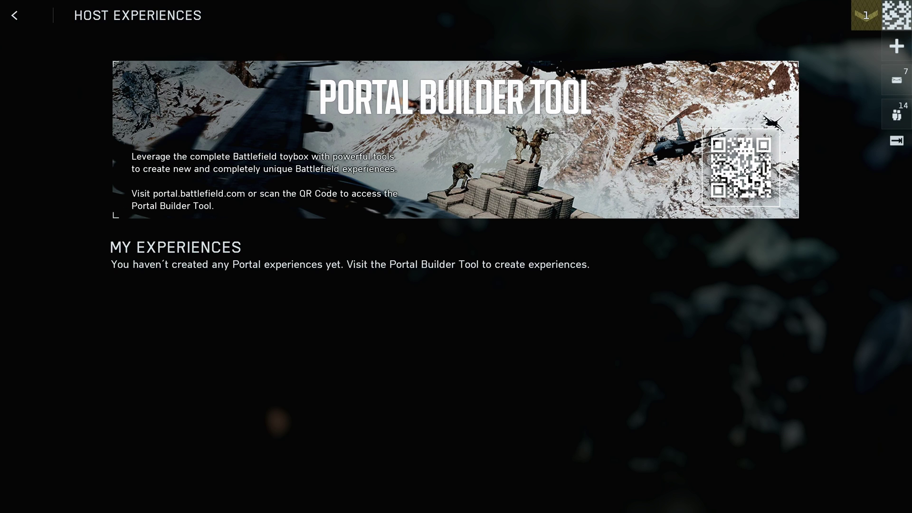
{"action": "left_click", "coordinate": [14, 15]}
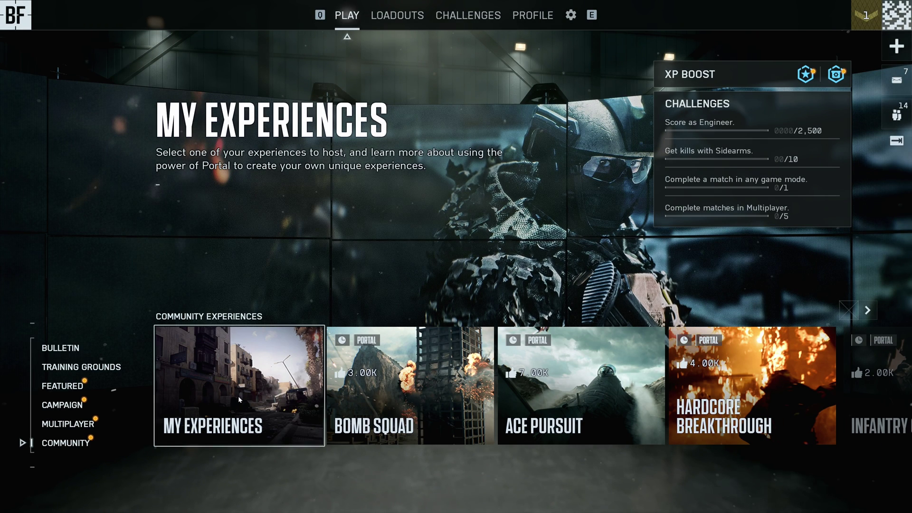
{"action": "left_click", "coordinate": [238, 396]}
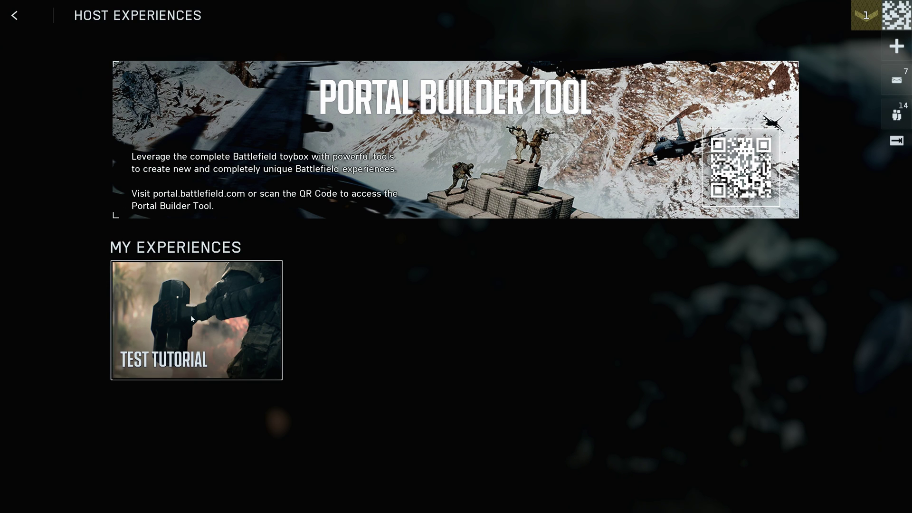
{"action": "left_click", "coordinate": [218, 327]}
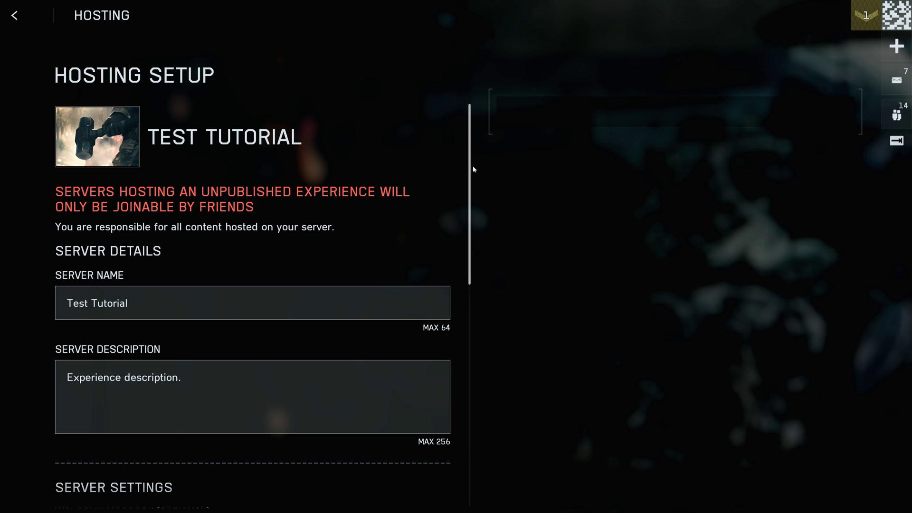
- Host the Test Tutorial server from the Hosting Setup form and deploy into Operation Firestorm
{"action": "left_click_drag", "start_coordinate": [473, 169], "coordinate": [454, 448]}
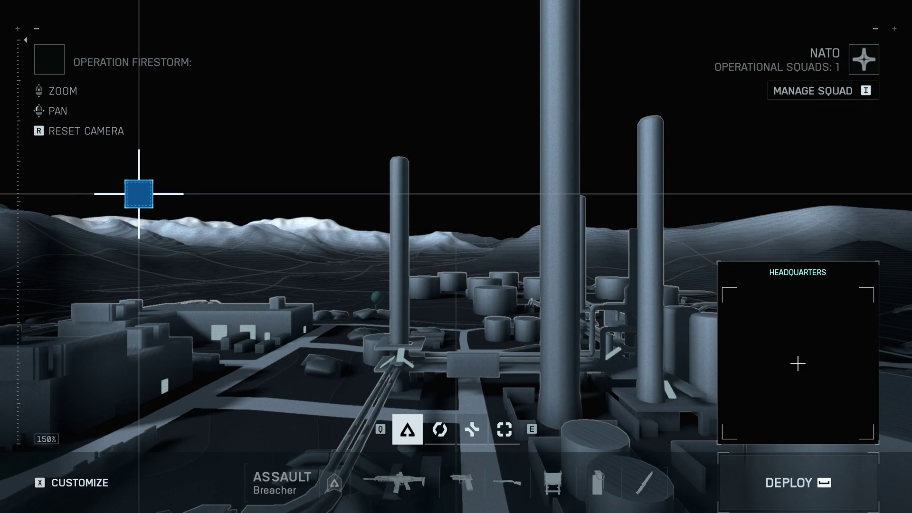
{"action": "key", "text": "space"}
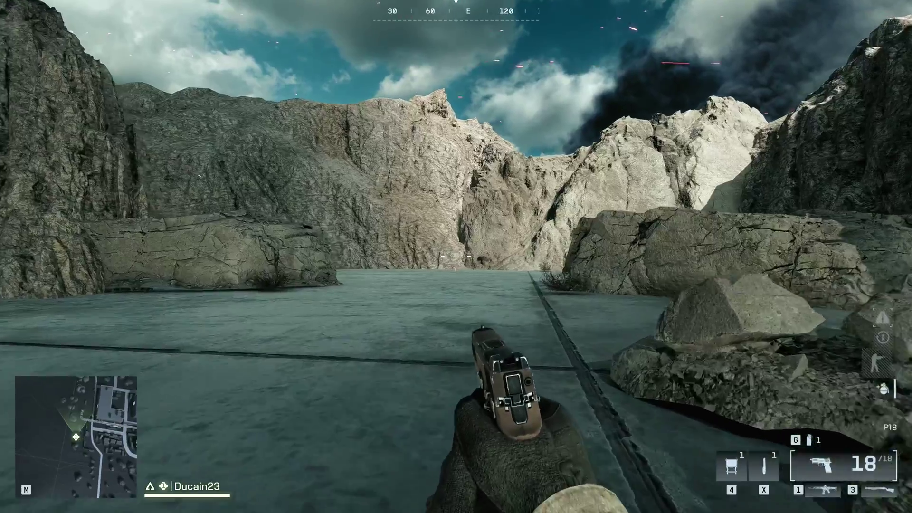
- Walk past the flat rock and bush boulder, along the icy rock channel, then pause
{"action": "key", "text": "w"}
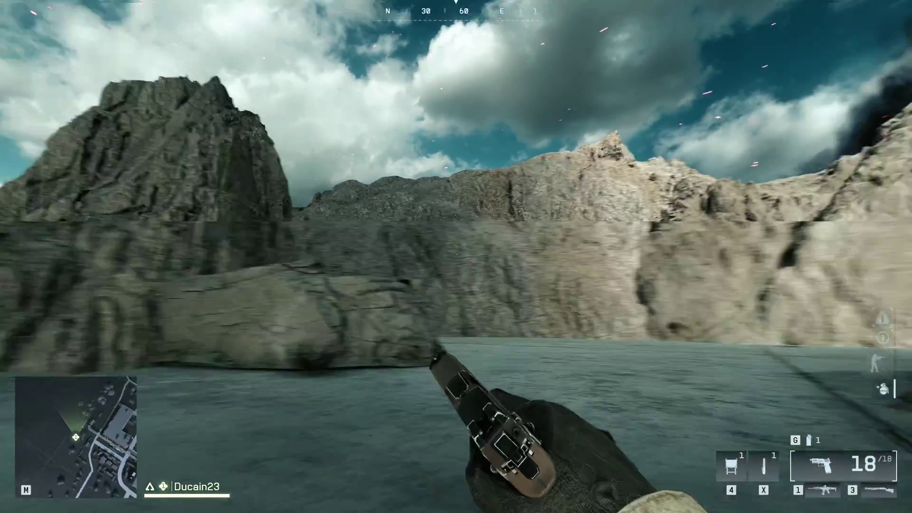
{"action": "key", "text": "w"}
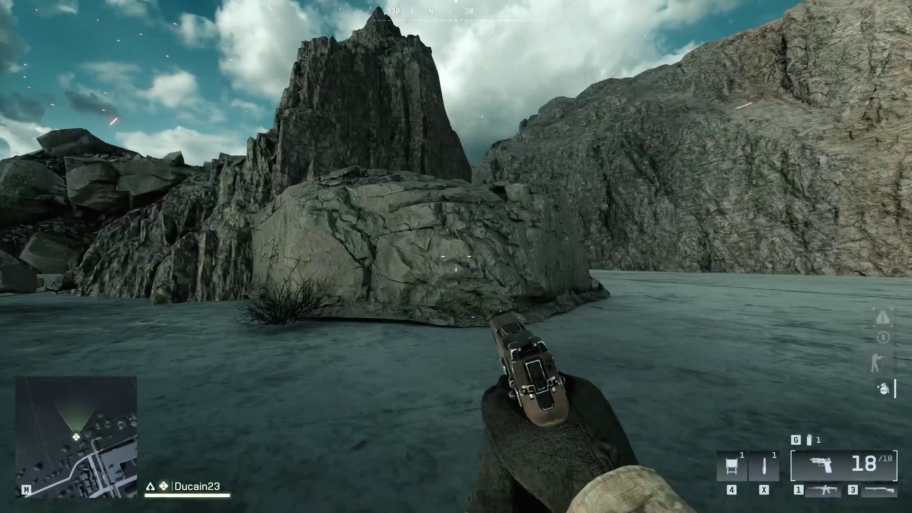
{"action": "key", "text": "w"}
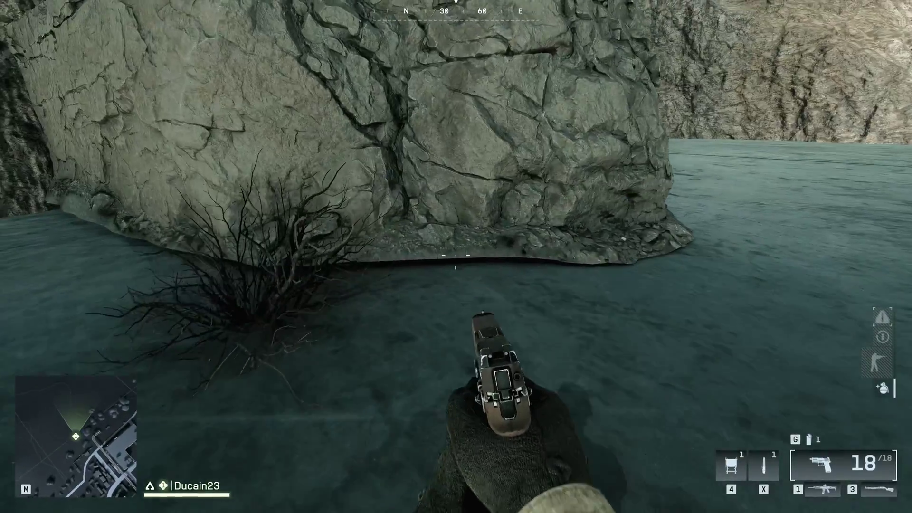
{"action": "key", "text": "w"}
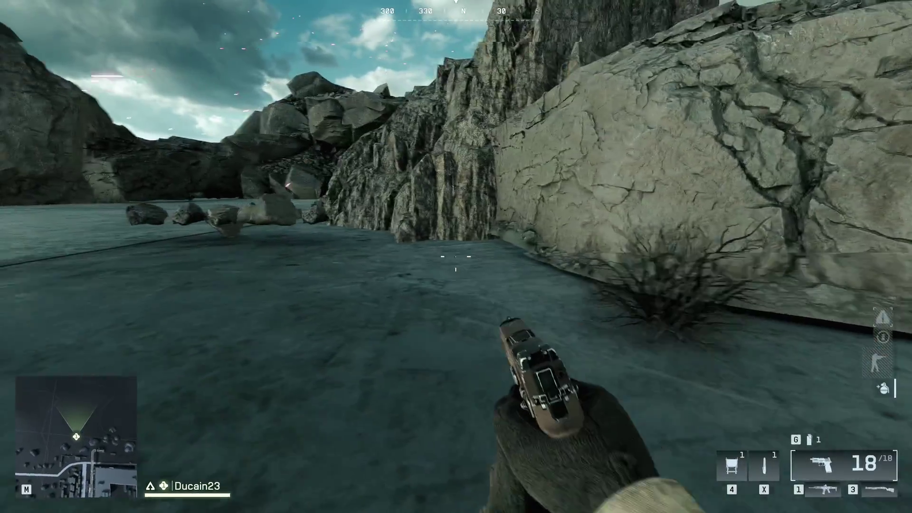
{"action": "key", "text": "w"}
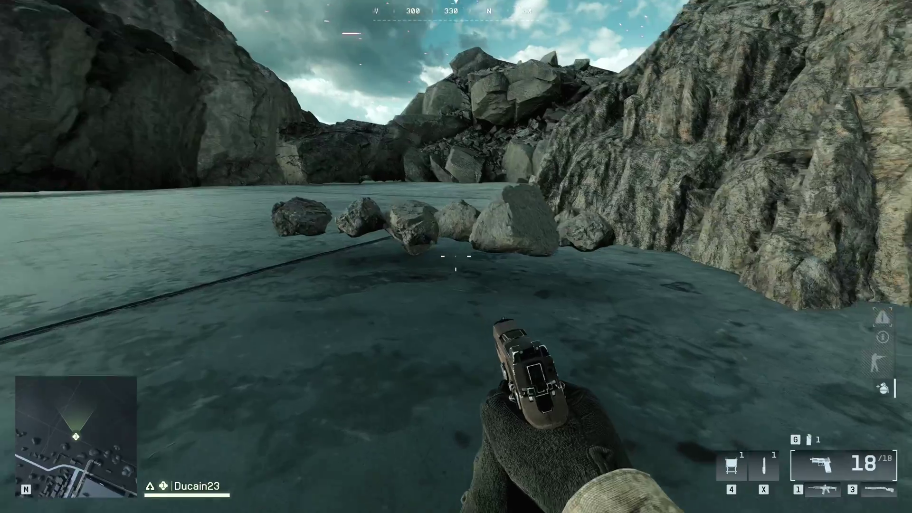
{"action": "key", "text": "w"}
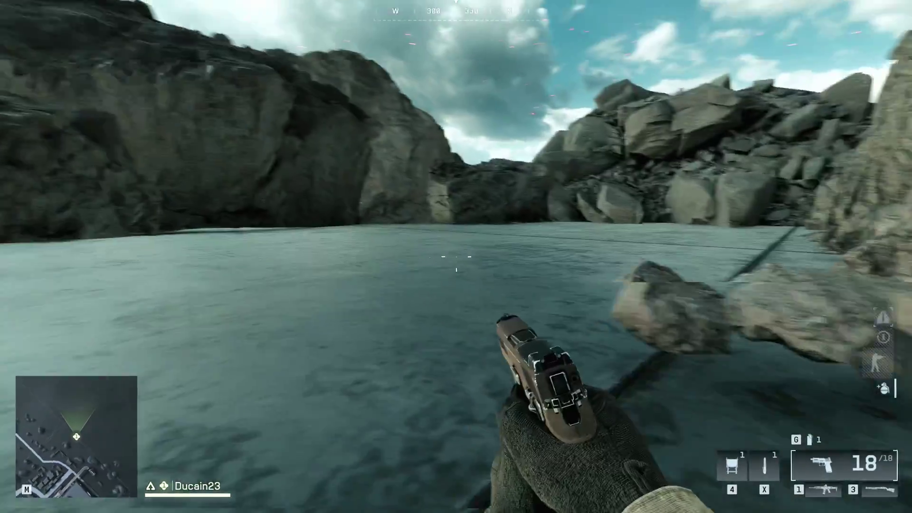
{"action": "key", "text": "w"}
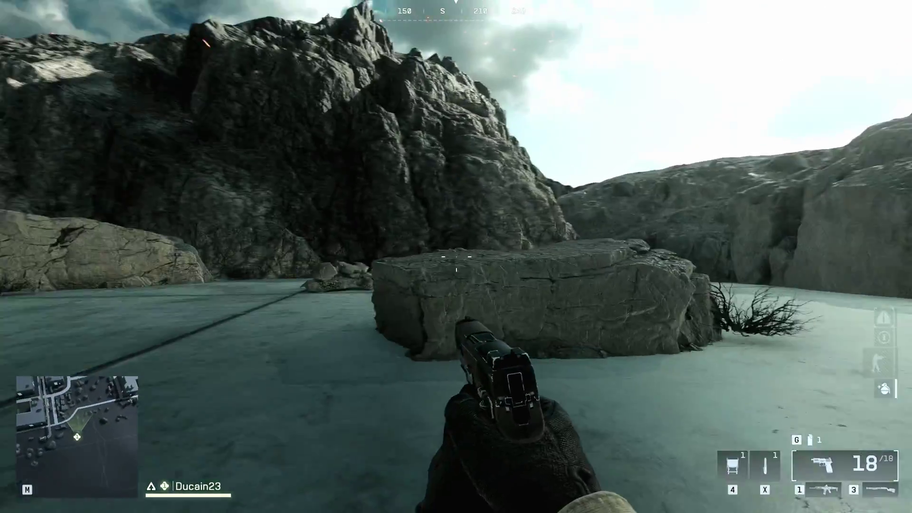
{"action": "key", "text": "w"}
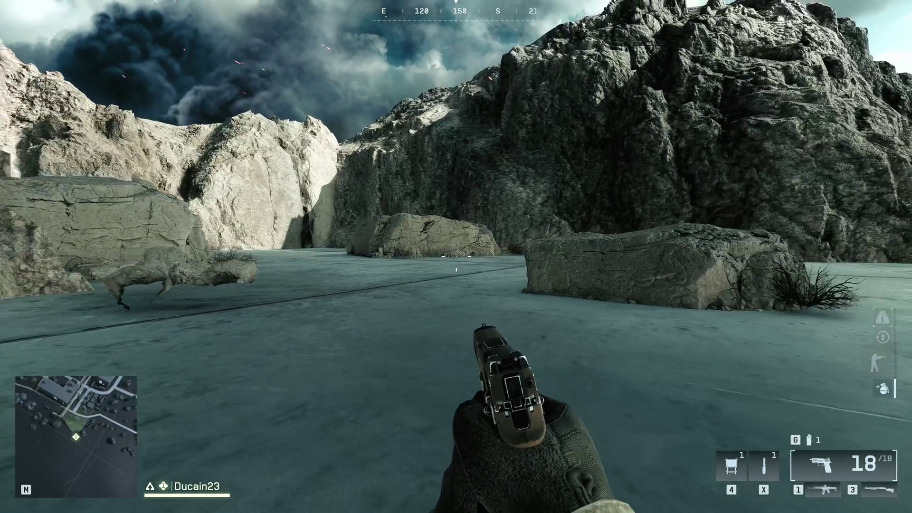
{"action": "key", "text": "Escape"}
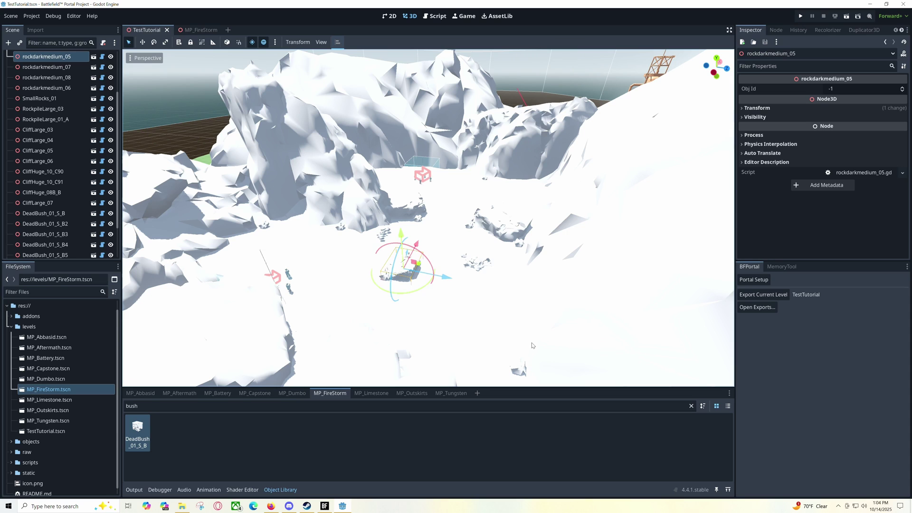
- Lower the rockdarkmedium_07 rock slightly along its Y axis
{"action": "key", "text": "w"}
{"action": "right_click_drag", "start_coordinate": [426, 234], "coordinate": [426, 239]}
{"action": "left_click", "coordinate": [469, 187]}
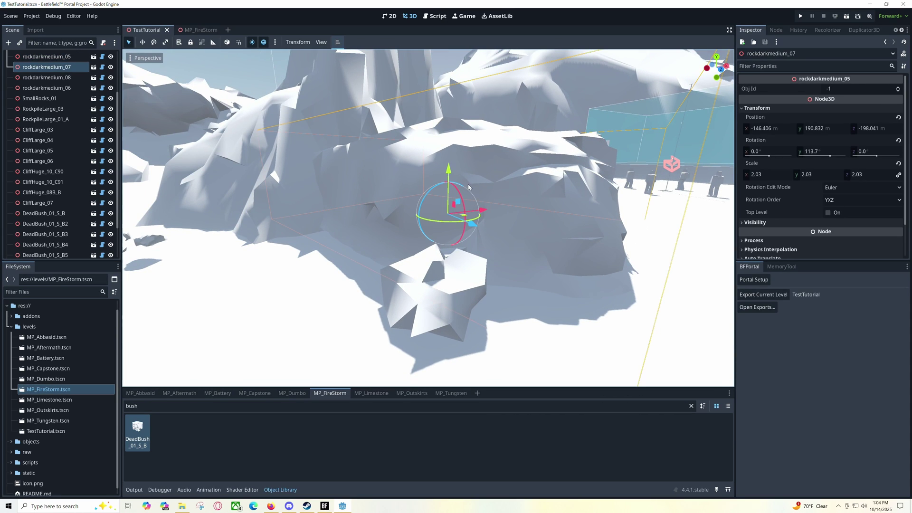
{"action": "left_click_drag", "start_coordinate": [448, 169], "coordinate": [448, 177]}
{"action": "right_click_drag", "start_coordinate": [449, 178], "coordinate": [450, 179]}
{"action": "scroll", "coordinate": [450, 179], "scroll_direction": "up", "scroll_amount": 2}
- Lower SmallRocks_01 by about 0.75 m, then resume the Battlefield 6 match
{"action": "left_click", "coordinate": [458, 221]}
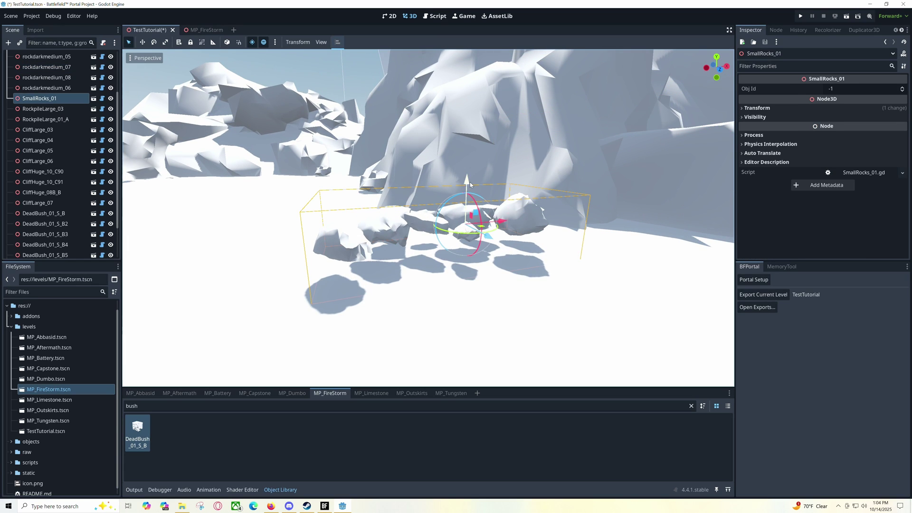
{"action": "left_click_drag", "start_coordinate": [471, 184], "coordinate": [473, 216]}
{"action": "right_click_drag", "start_coordinate": [473, 216], "coordinate": [473, 217]}
{"action": "left_click", "coordinate": [325, 506]}
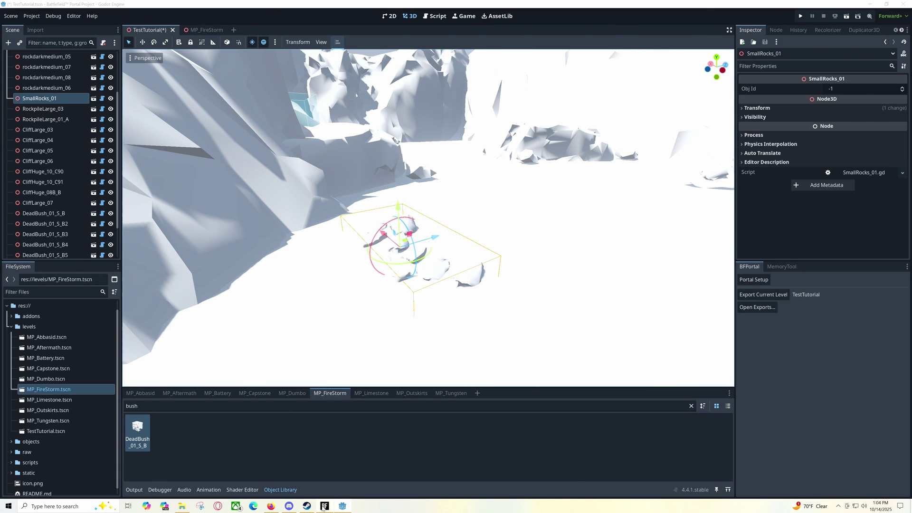
{"action": "left_click", "coordinate": [151, 82]}
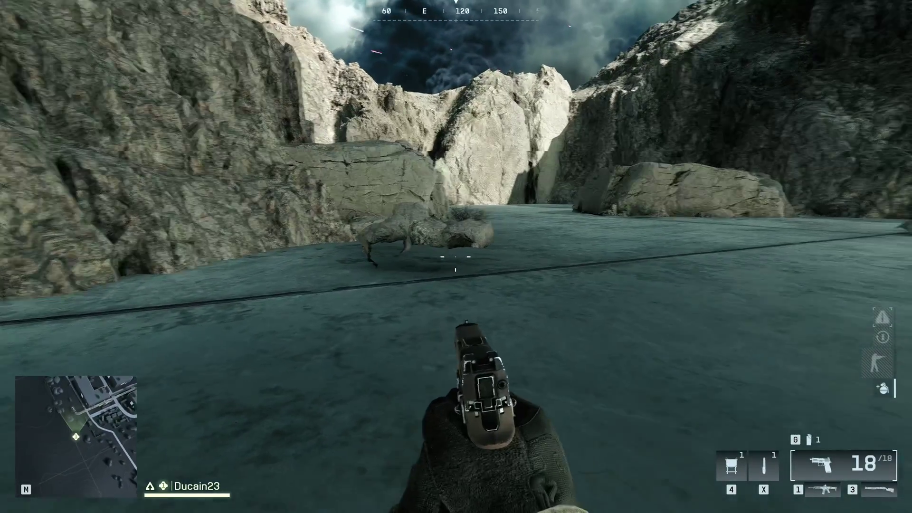
- Pause the Battlefield 6 match and look over the lowered rocks in Godot's viewport
{"action": "key", "text": "Escape"}
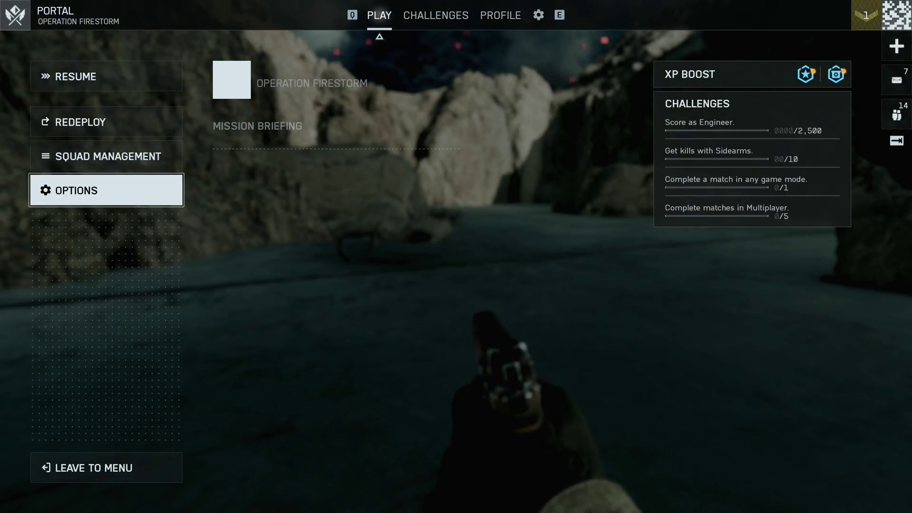
{"action": "key", "text": "alt+Tab"}
{"action": "right_click_drag", "start_coordinate": [469, 223], "coordinate": [447, 217]}
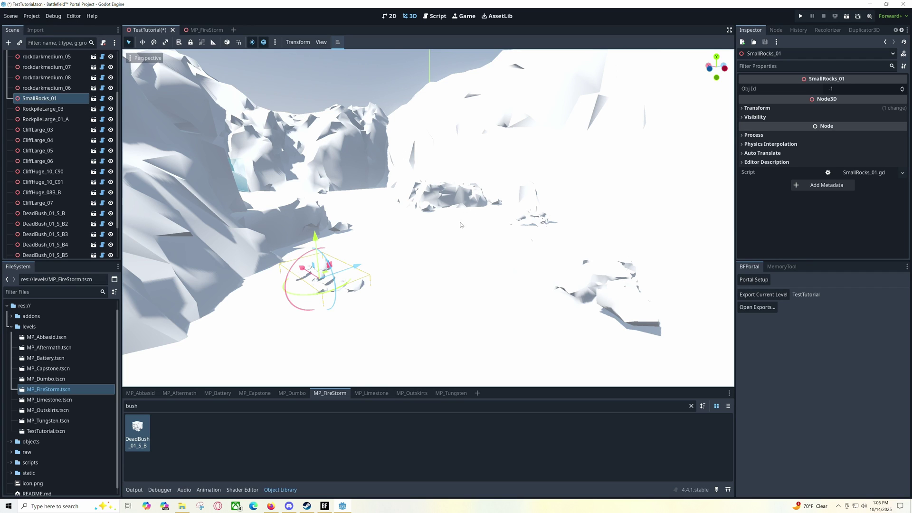
- Save the TestTutorial scene, then leave the Battlefield 6 match to the main menu
{"action": "mouse_move", "coordinate": [427, 214]}
{"action": "right_mouse_down"}
{"action": "mouse_move", "coordinate": [418, 212]}
{"action": "mouse_move", "coordinate": [437, 209]}
{"action": "right_mouse_up"}
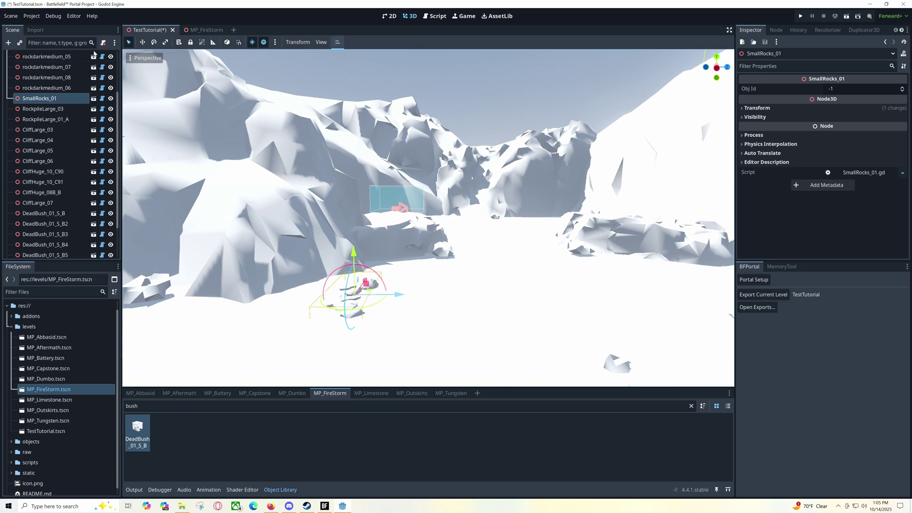
{"action": "left_click", "coordinate": [11, 16]}
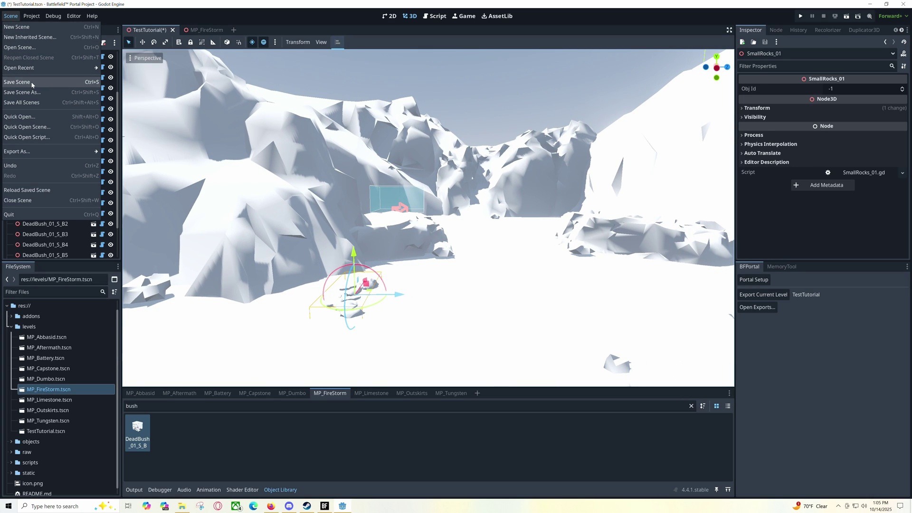
{"action": "left_click", "coordinate": [18, 81]}
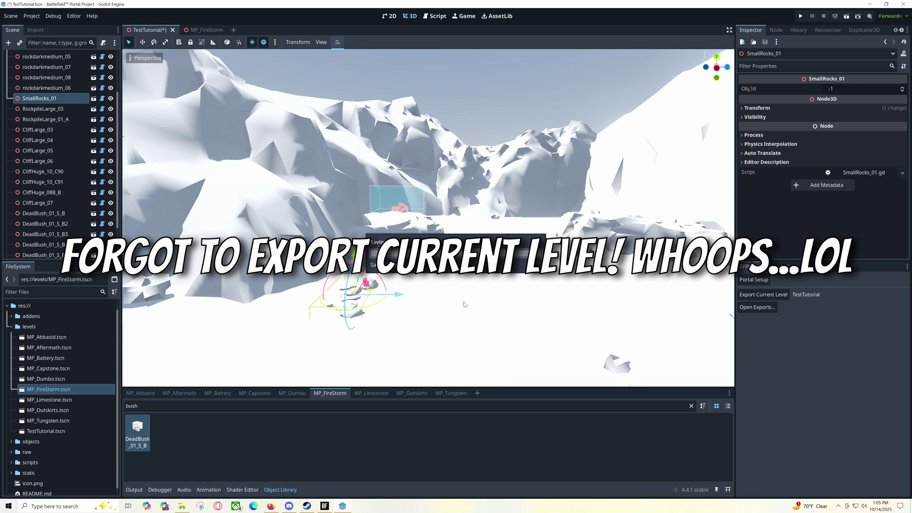
{"action": "left_click", "coordinate": [325, 506]}
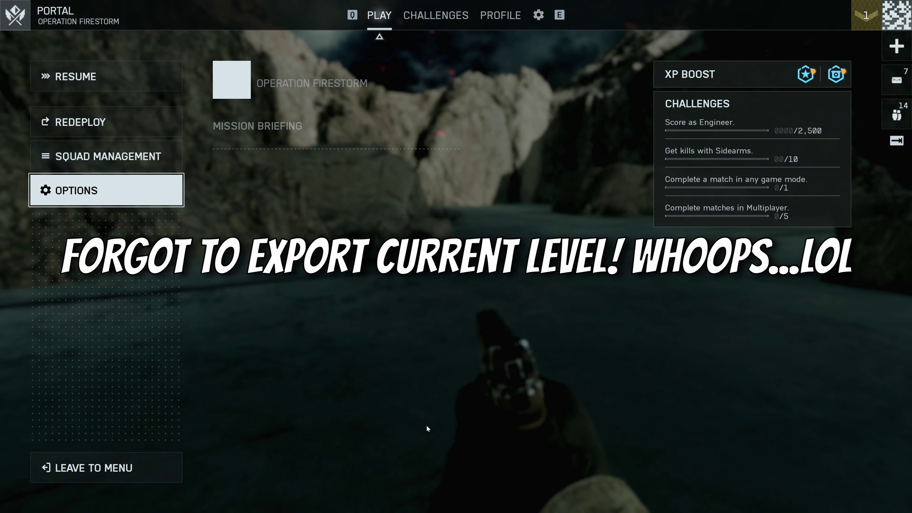
{"action": "left_click", "coordinate": [105, 467]}
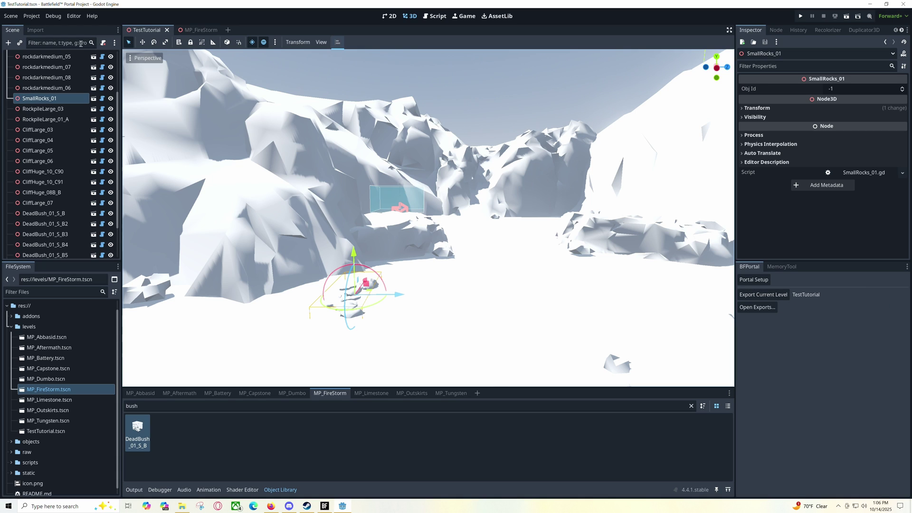
- Export the current TestTutorial level and check the fresh spatial file in the exports folder
{"action": "left_click", "coordinate": [764, 295]}
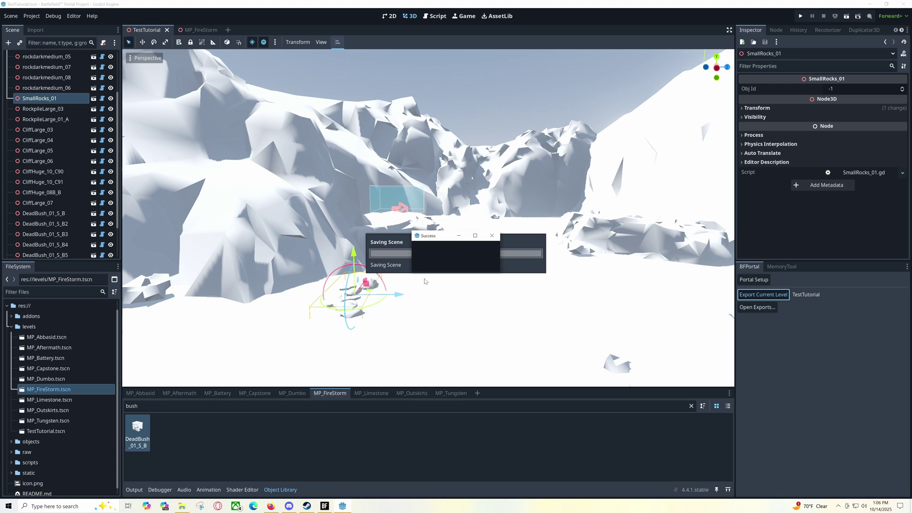
{"action": "left_click", "coordinate": [458, 261]}
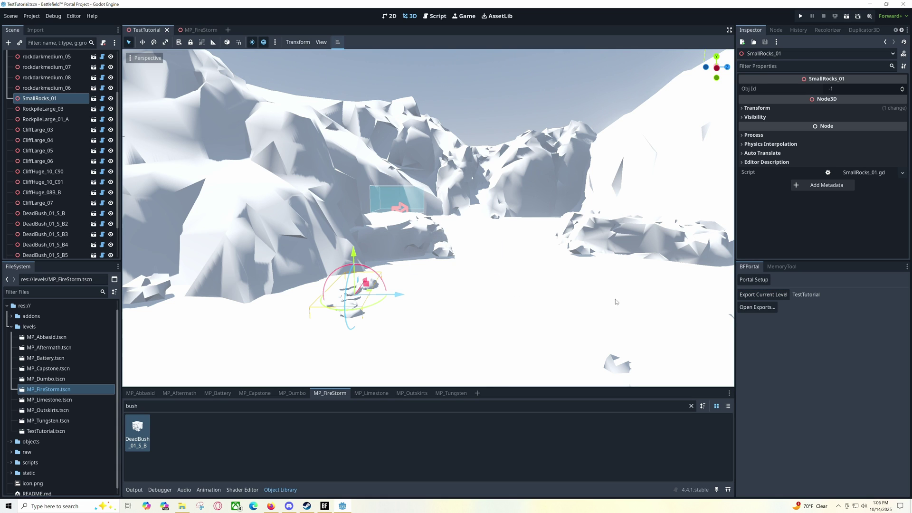
{"action": "left_click", "coordinate": [746, 307]}
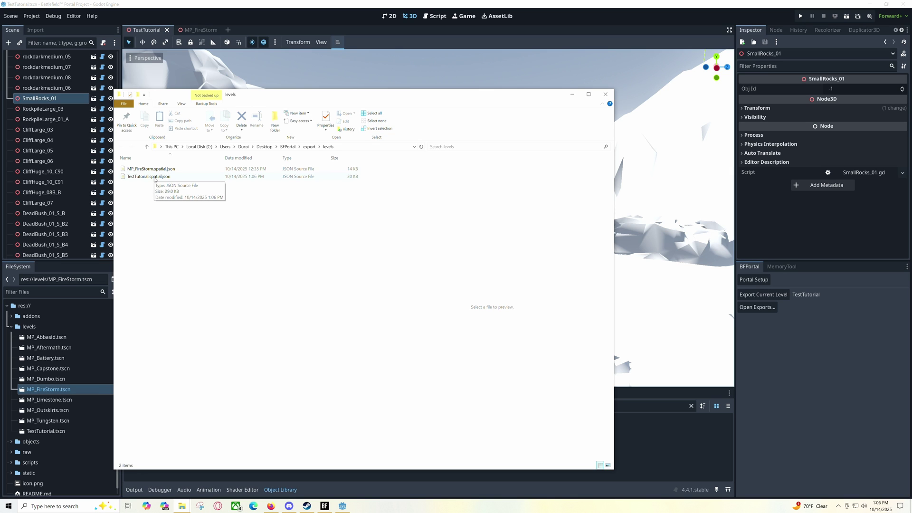
{"action": "left_click", "coordinate": [606, 94]}
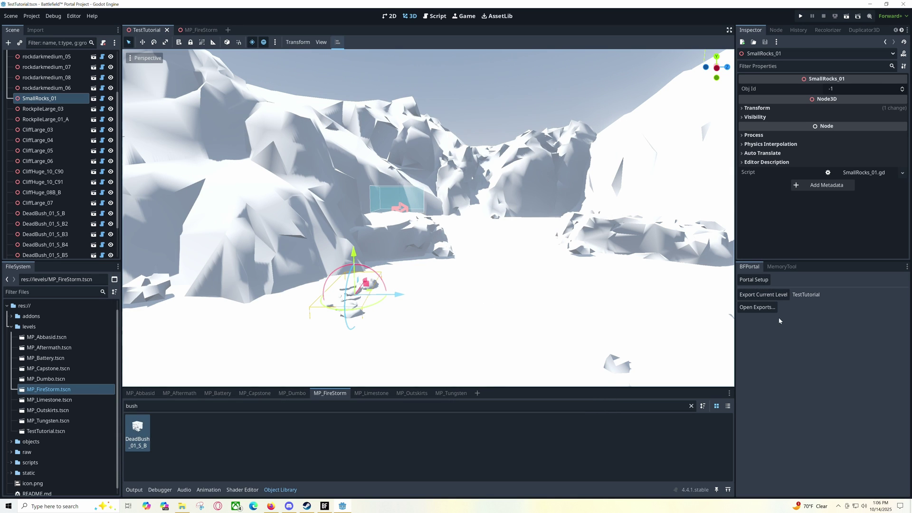
- Export the TestTutorial level a second time and go back to the Portal web builder
{"action": "left_click", "coordinate": [764, 294]}
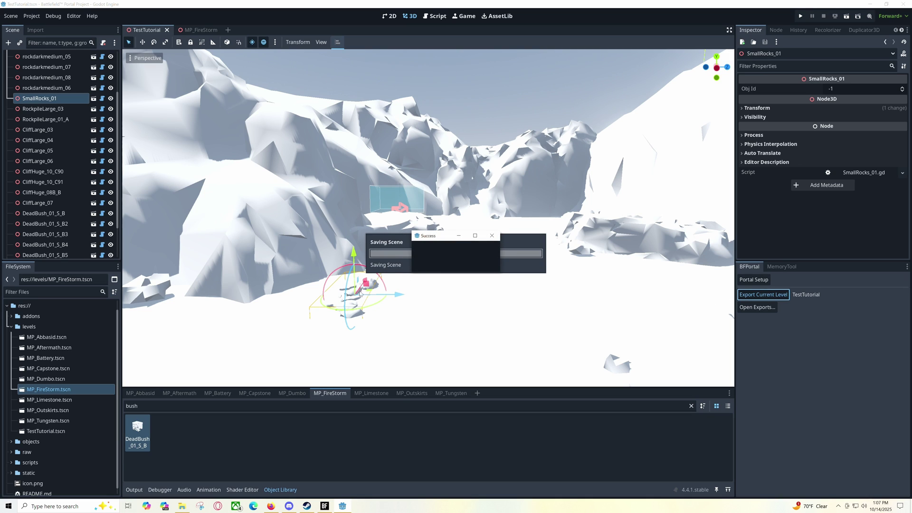
{"action": "left_click", "coordinate": [457, 263]}
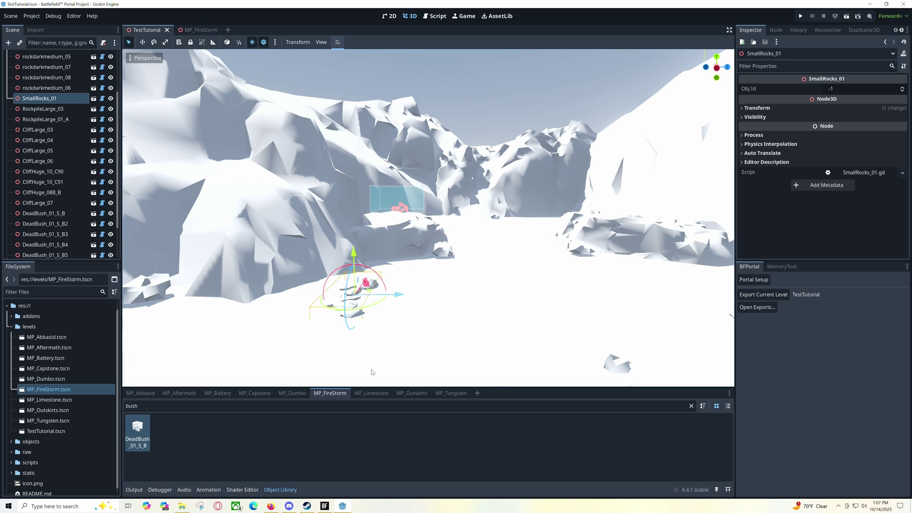
{"action": "left_click", "coordinate": [270, 506]}
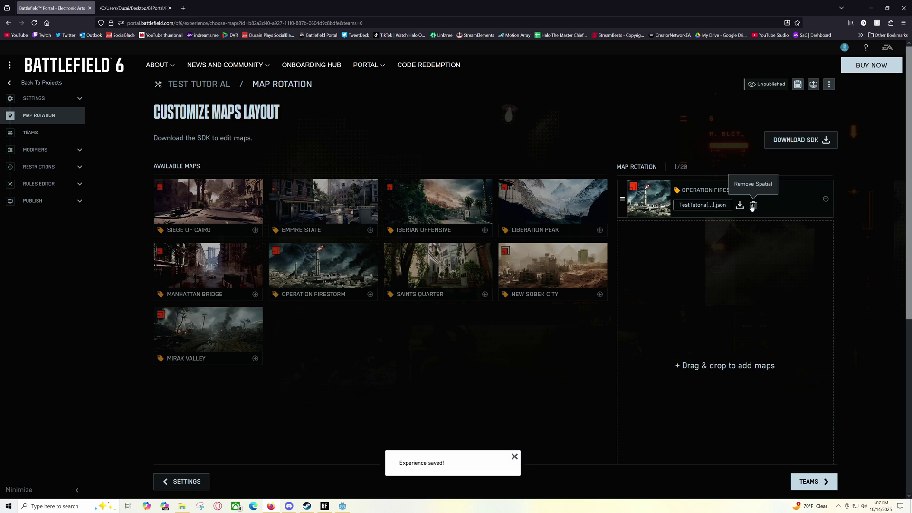
- Replace Operation Firestorm's spatial data with the uploaded TestTutorial.spatial.json
{"action": "left_click", "coordinate": [753, 206]}
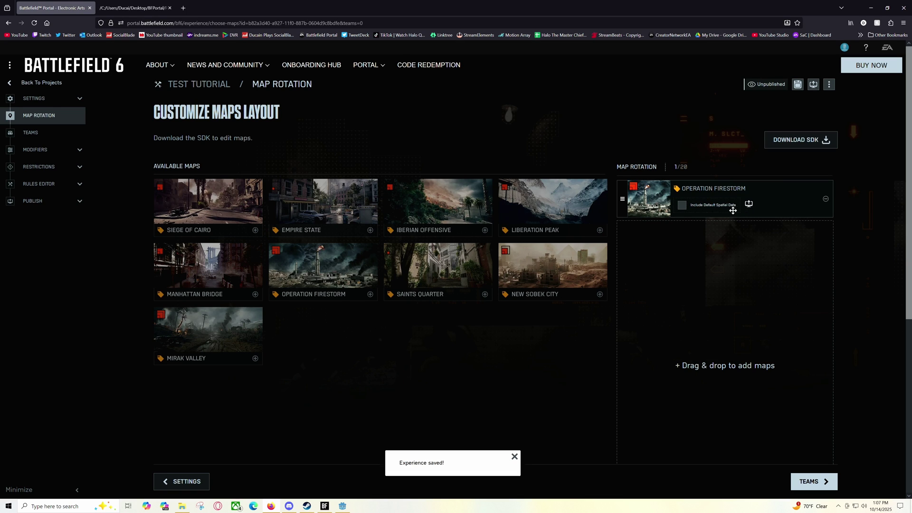
{"action": "left_click", "coordinate": [740, 205]}
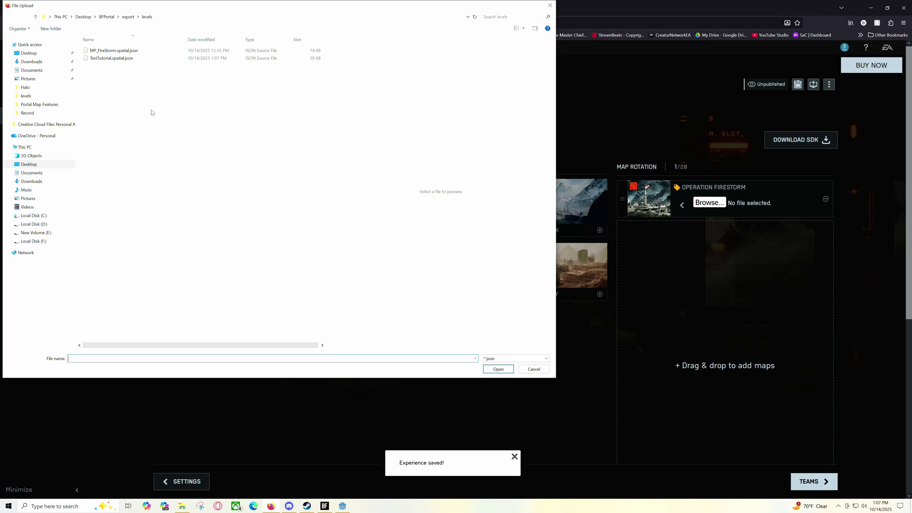
{"action": "left_click", "coordinate": [117, 60]}
{"action": "left_click", "coordinate": [499, 369]}
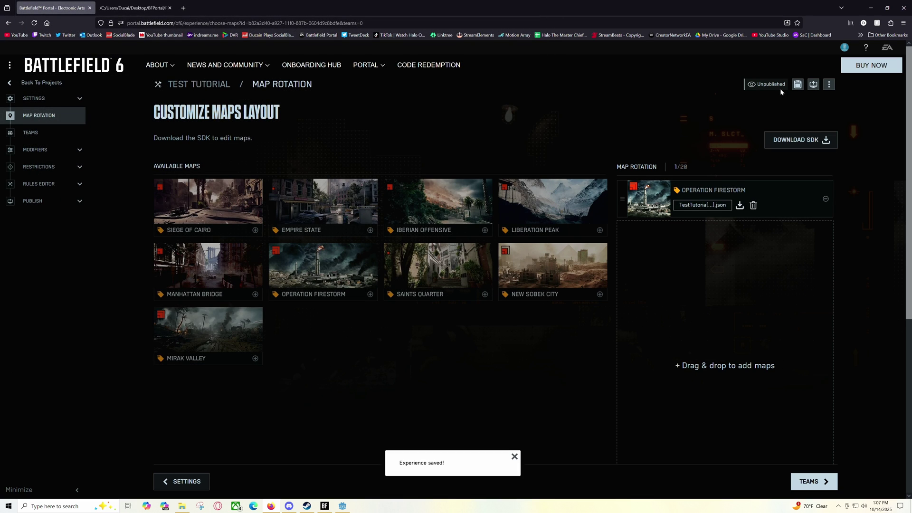
- Save the Test Tutorial experience, saving it twice
{"action": "left_click", "coordinate": [798, 86]}
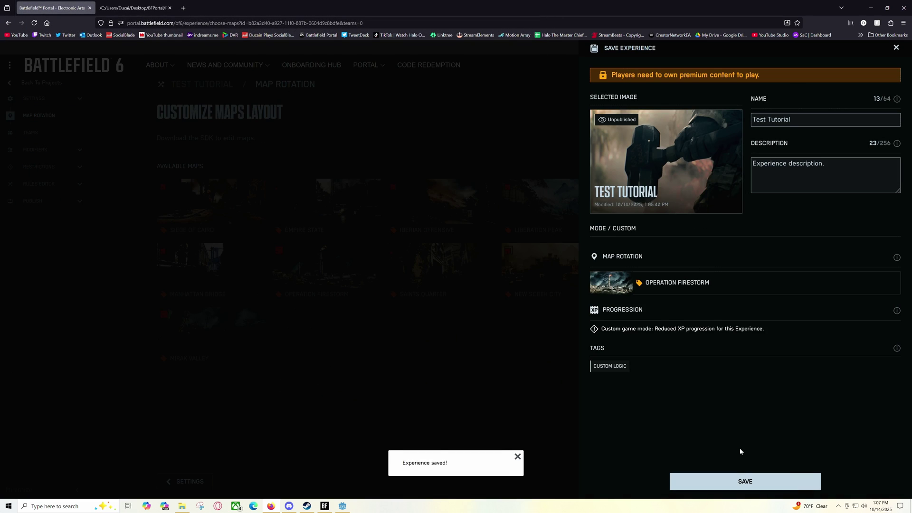
{"action": "left_click", "coordinate": [730, 484]}
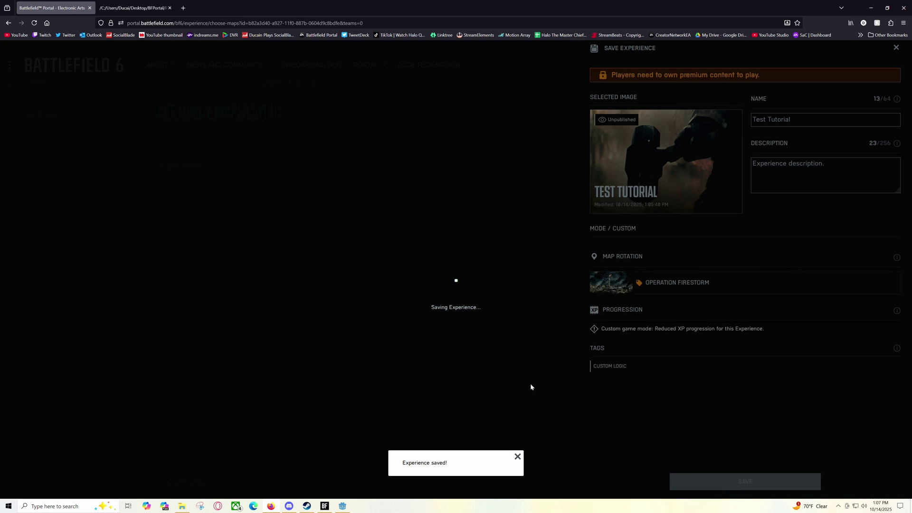
{"action": "left_click", "coordinate": [798, 85]}
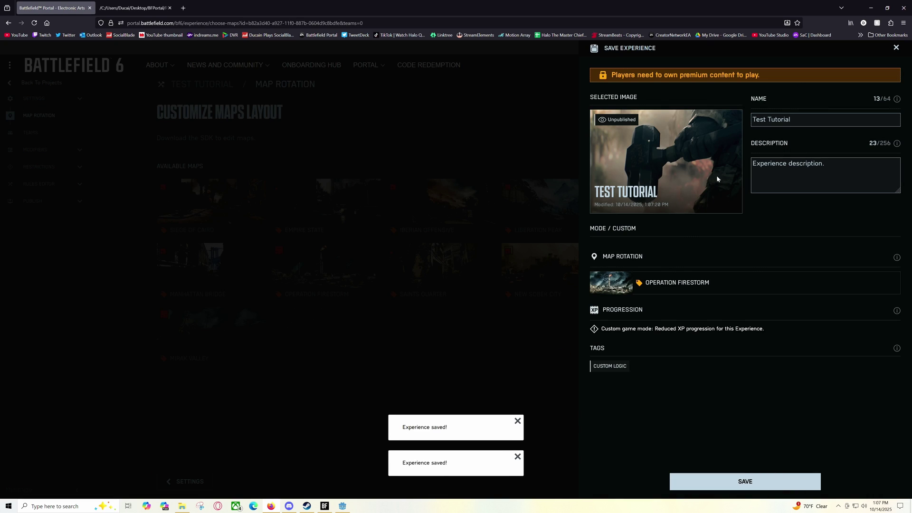
{"action": "left_click", "coordinate": [746, 484]}
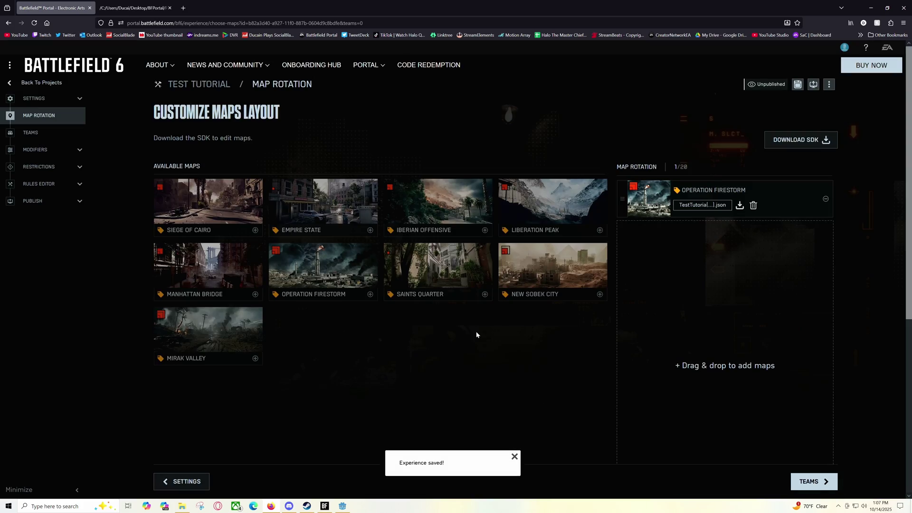
- In Battlefield 6, open Test Tutorial from My Experiences and host it from Hosting Setup
{"action": "left_click", "coordinate": [325, 506]}
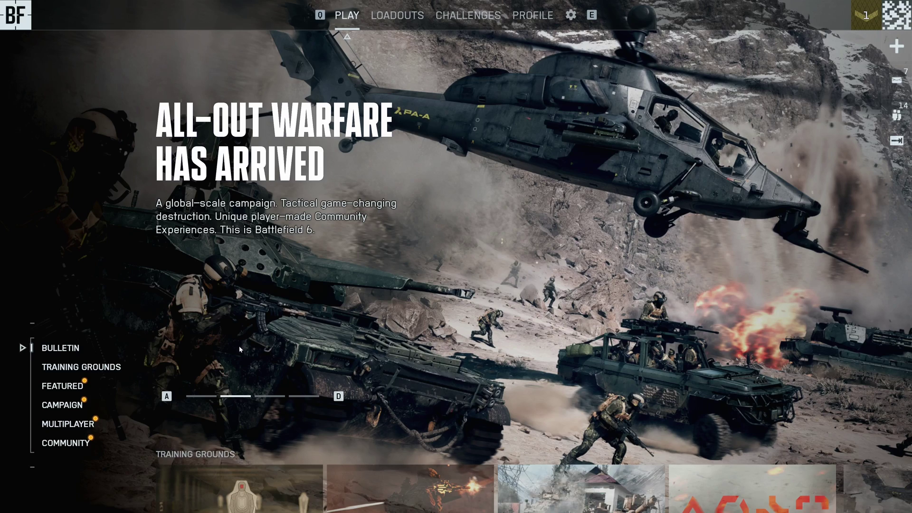
{"action": "scroll", "coordinate": [261, 365], "scroll_direction": "down", "scroll_amount": 1}
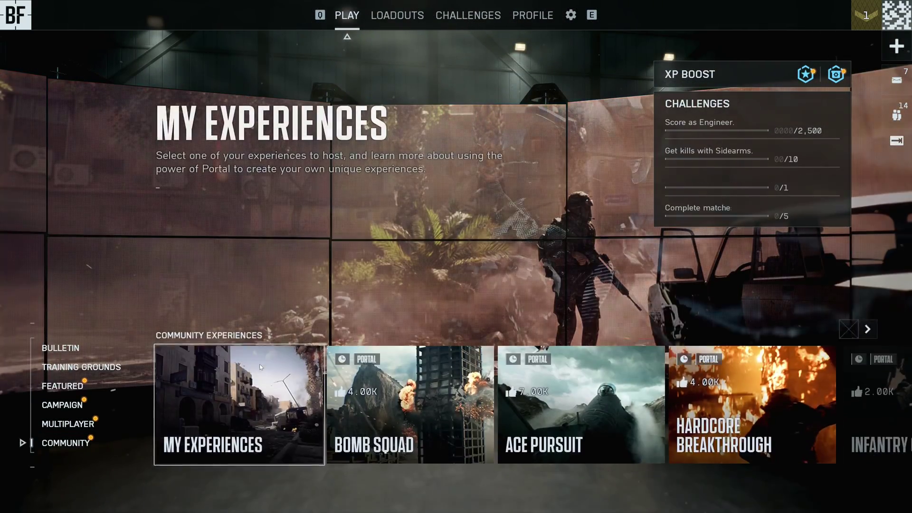
{"action": "left_click", "coordinate": [260, 364]}
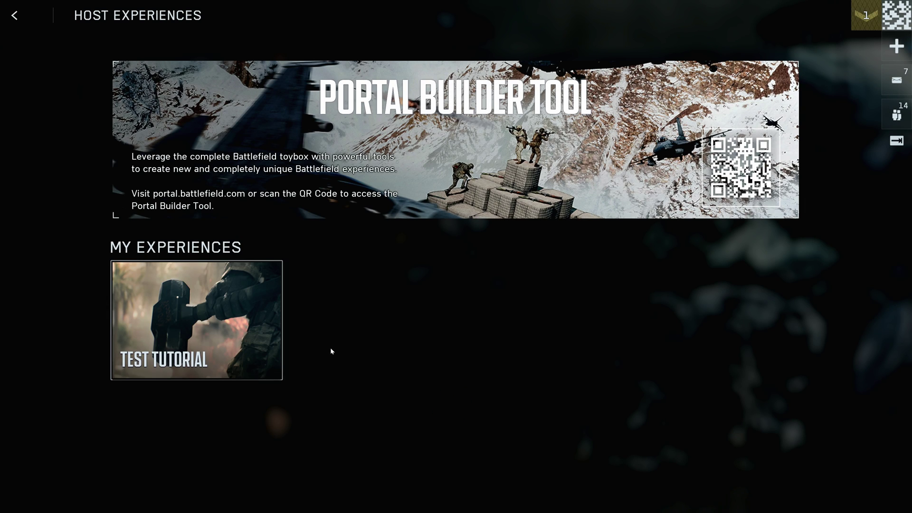
{"action": "left_click", "coordinate": [221, 338]}
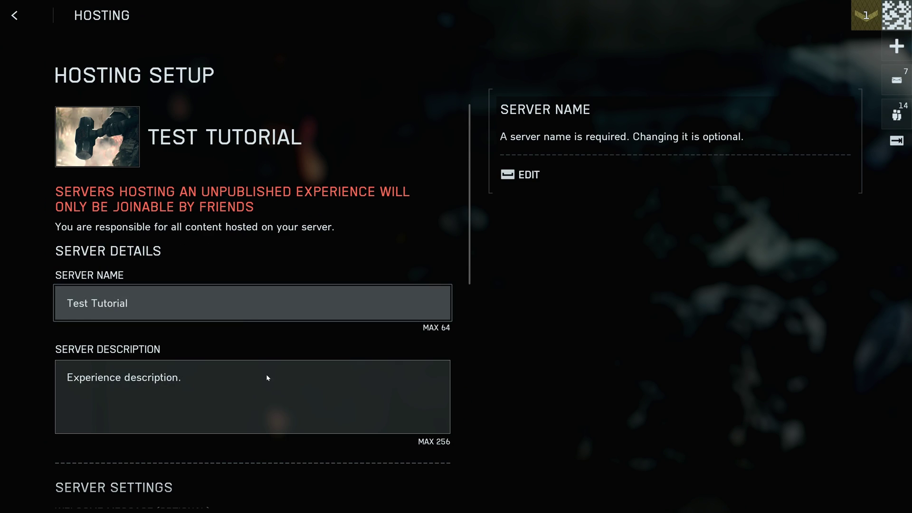
{"action": "scroll", "coordinate": [494, 253], "scroll_direction": "down", "scroll_amount": 2}
{"action": "scroll", "coordinate": [475, 429], "scroll_direction": "down", "scroll_amount": 6}
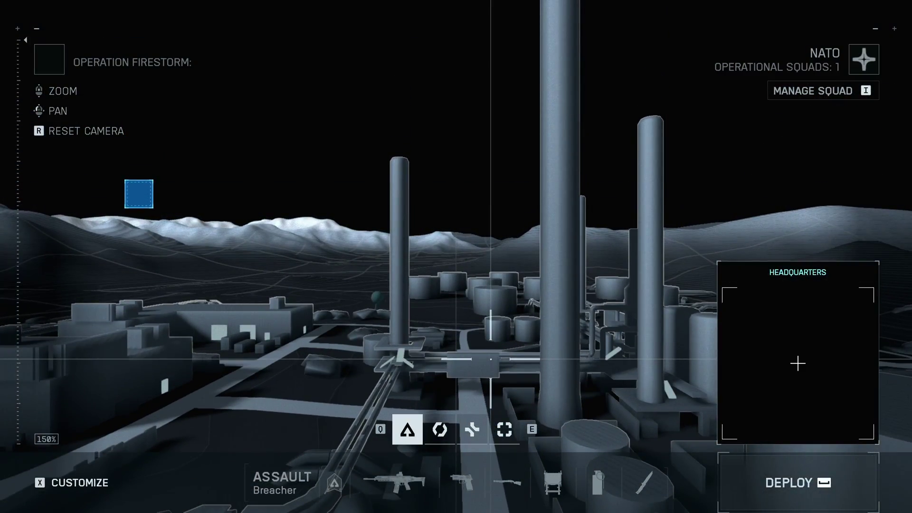
- Deploy into Operation Firestorm, walk through the flooded canyon past the rocks, then pause
{"action": "key", "text": "space"}
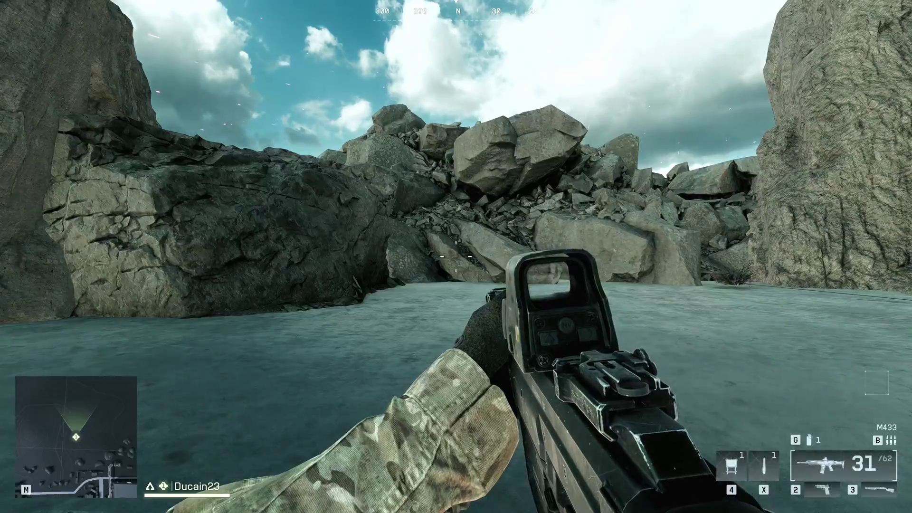
{"action": "mouse_move", "coordinate": [456, 257]}
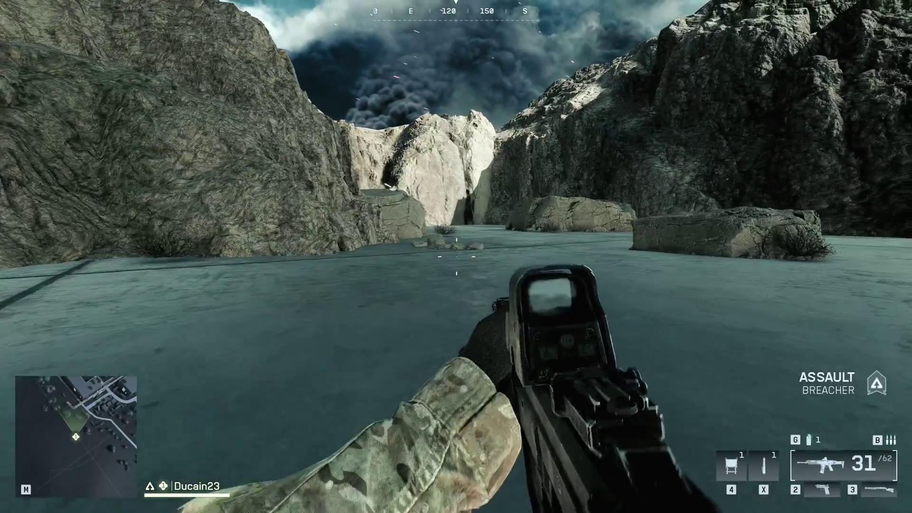
{"action": "key", "text": "w"}
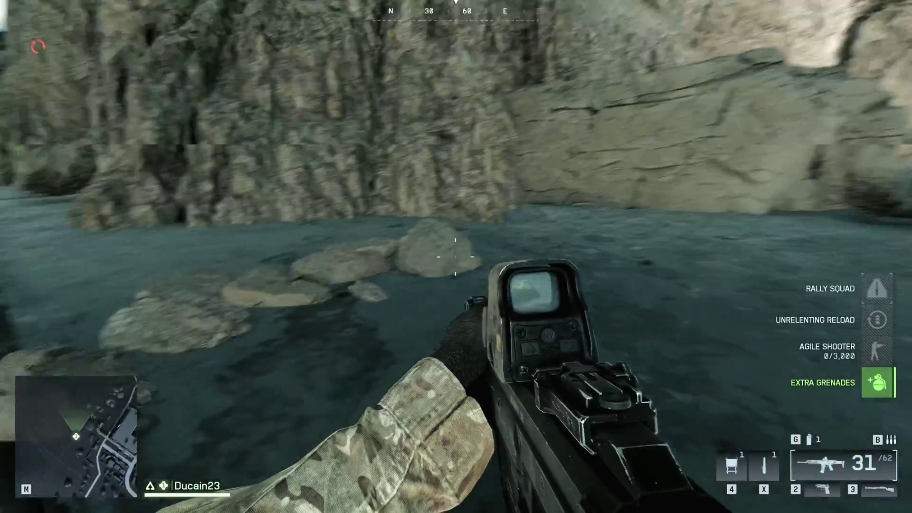
{"action": "key", "text": "w"}
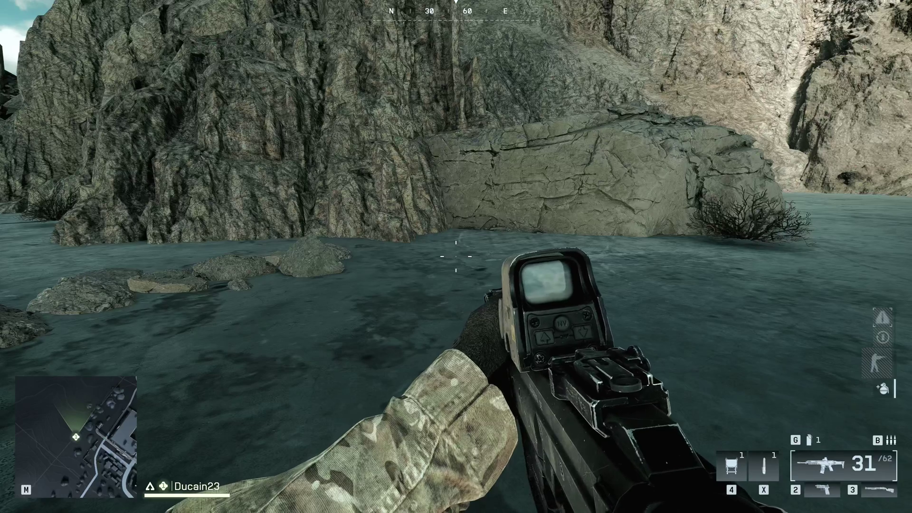
{"action": "key", "text": "Escape"}
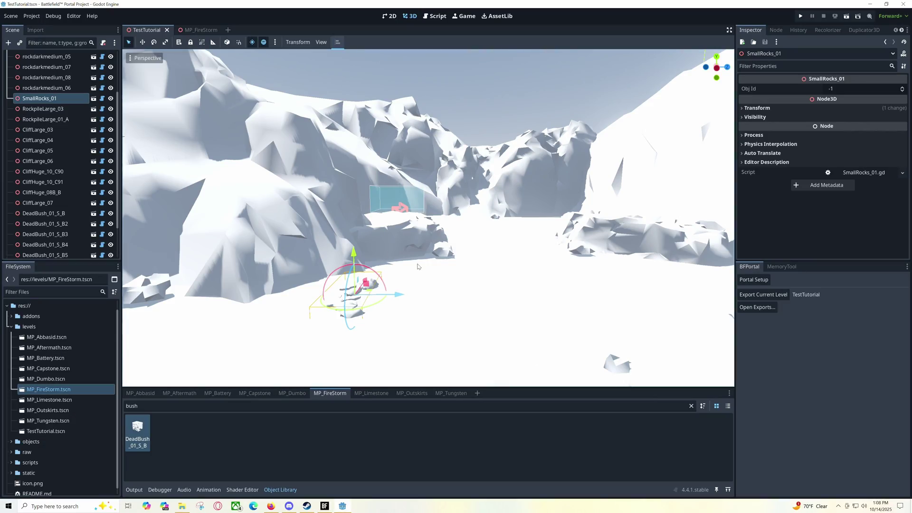
- Nudge DeadBush_01_S_B, raise DeadBush_01_S_B3 upward, then re-export TestTutorial and confirm the Success box
{"action": "mouse_move", "coordinate": [418, 267]}
{"action": "right_mouse_down"}
{"action": "mouse_move", "coordinate": [333, 267]}
{"action": "mouse_move", "coordinate": [410, 267]}
{"action": "right_mouse_up"}
{"action": "left_click", "coordinate": [412, 241]}
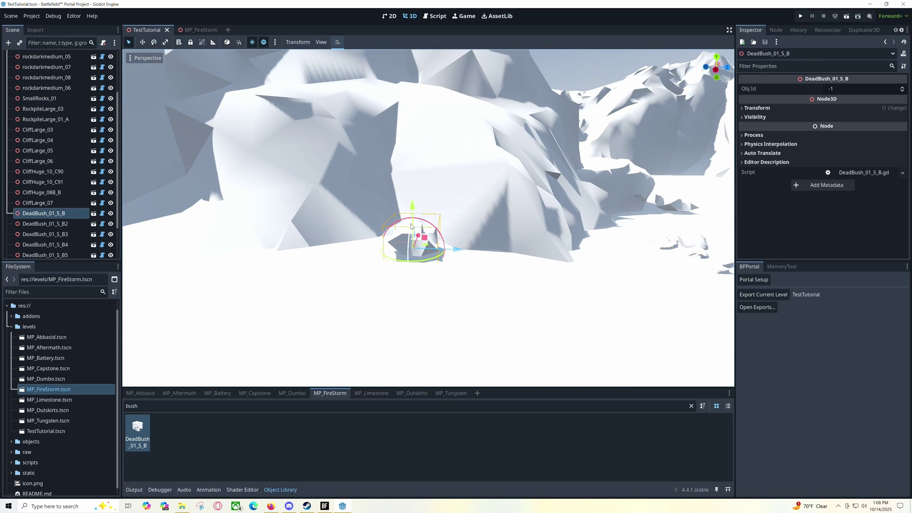
{"action": "left_click_drag", "start_coordinate": [412, 241], "coordinate": [409, 246]}
{"action": "right_click_drag", "start_coordinate": [410, 247], "coordinate": [414, 213]}
{"action": "left_click", "coordinate": [414, 212]}
{"action": "left_click", "coordinate": [417, 222]}
{"action": "left_click_drag", "start_coordinate": [417, 223], "coordinate": [416, 189]}
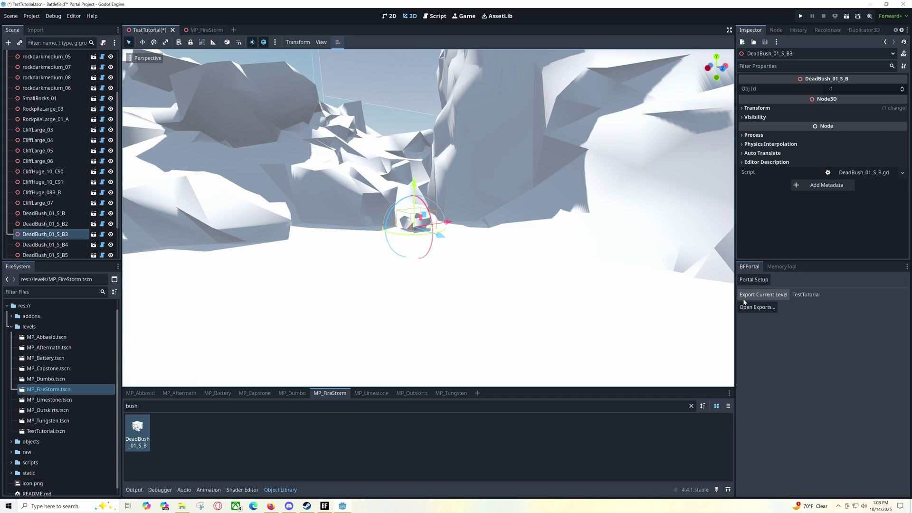
{"action": "left_click", "coordinate": [764, 296]}
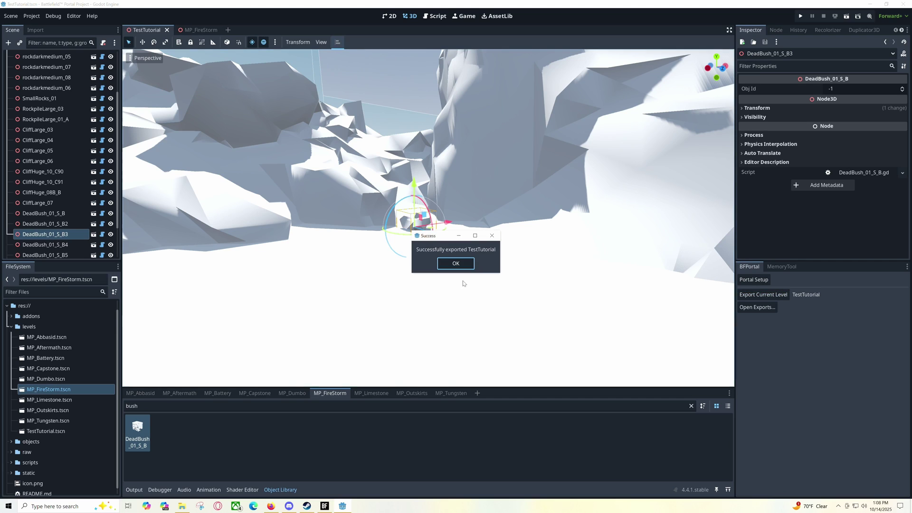
{"action": "left_click", "coordinate": [463, 264]}
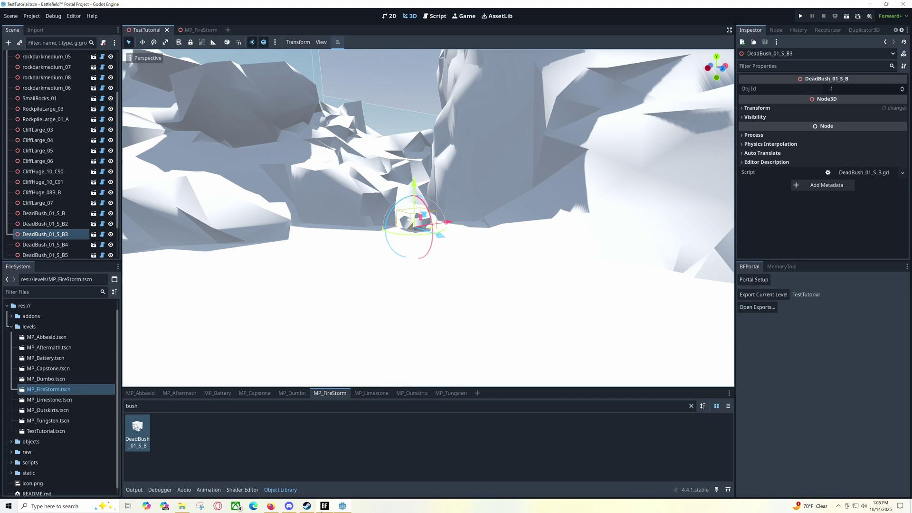
- On the Portal page, expand PUBLISH, review Step 3, then open Step 1 Name & Description
{"action": "left_click", "coordinate": [271, 506]}
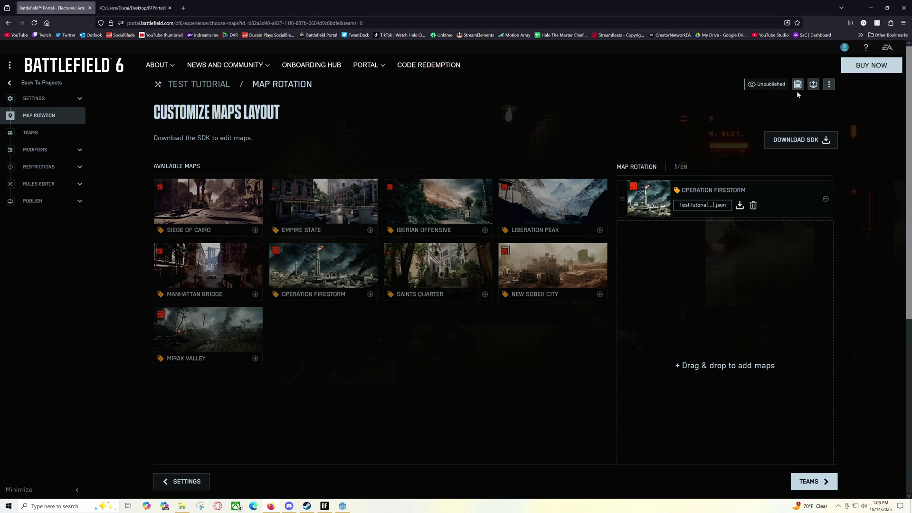
{"action": "left_click", "coordinate": [325, 506]}
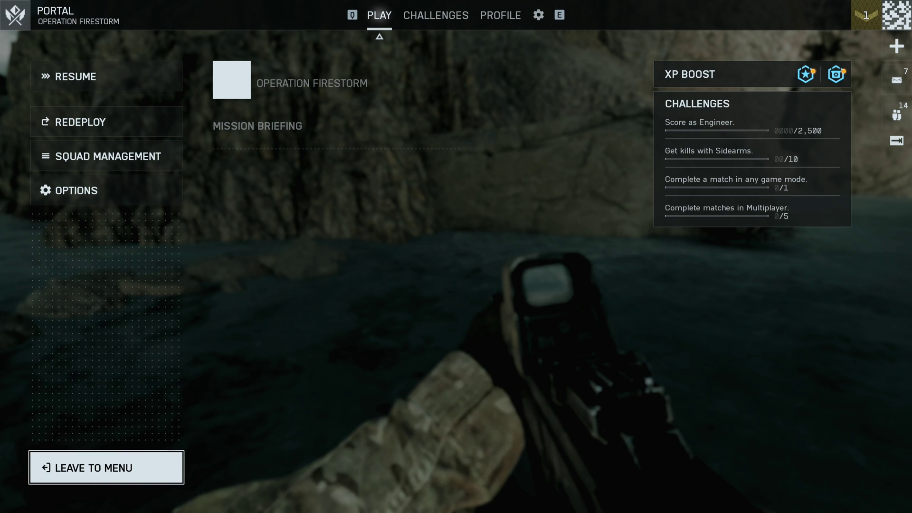
{"action": "key", "text": "alt+Tab"}
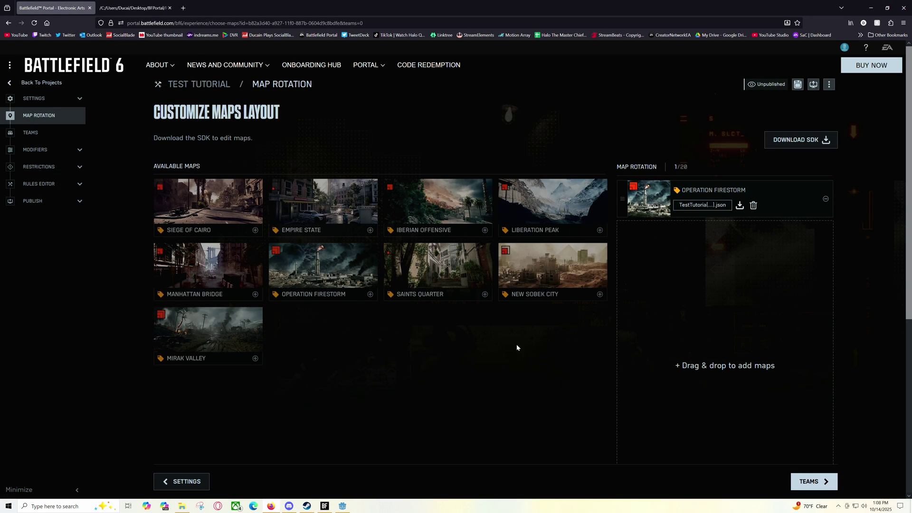
{"action": "left_click", "coordinate": [52, 203]}
{"action": "left_click", "coordinate": [29, 274]}
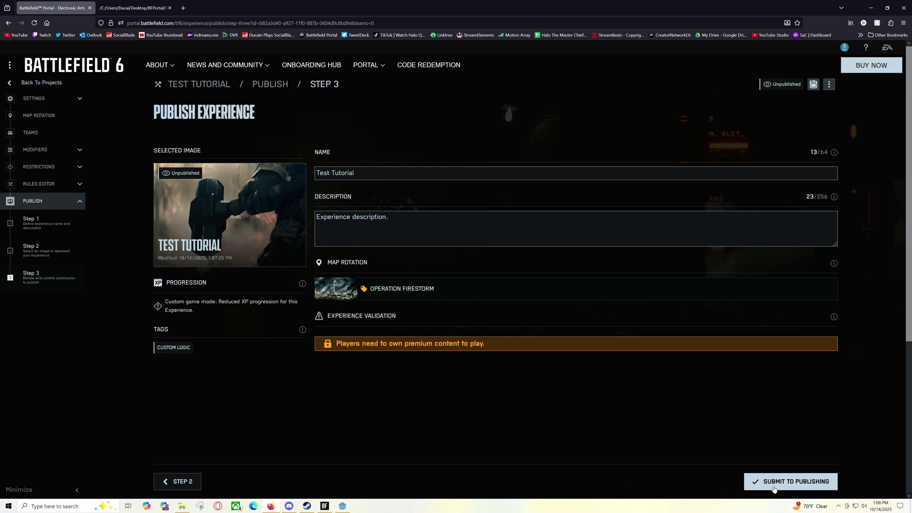
{"action": "left_click", "coordinate": [31, 222]}
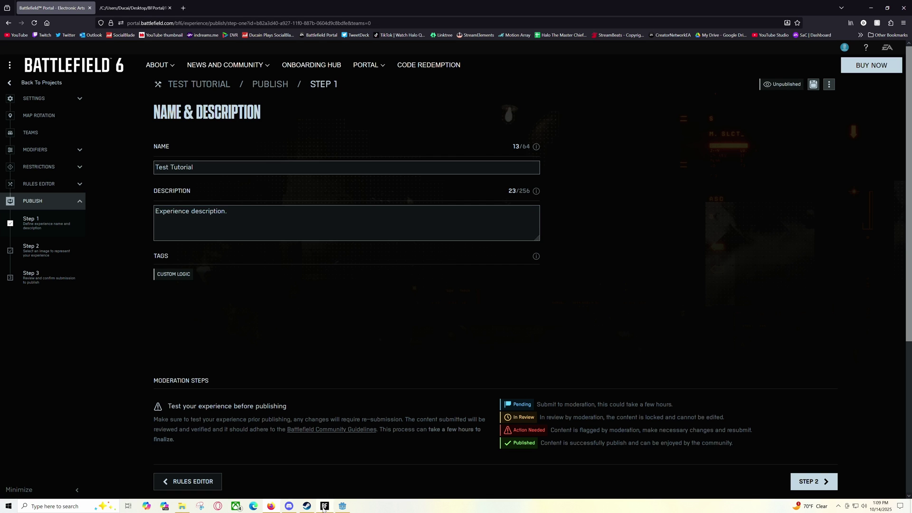
- Move DeadBush_01_S_B3 right and down, then rotate it
{"action": "left_click", "coordinate": [342, 507]}
{"action": "right_click_drag", "start_coordinate": [467, 256], "coordinate": [496, 258]}
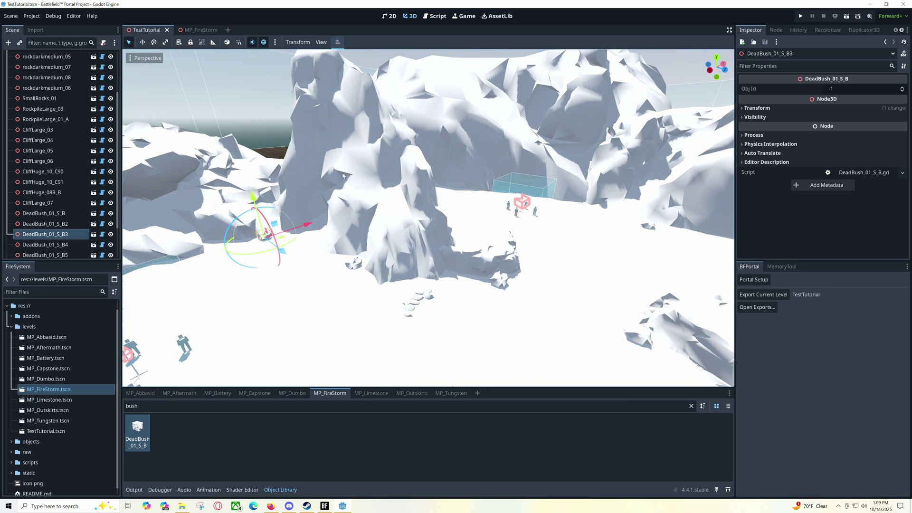
{"action": "right_click_drag", "start_coordinate": [341, 244], "coordinate": [361, 269]}
{"action": "key", "text": "w"}
{"action": "left_click_drag", "start_coordinate": [361, 271], "coordinate": [419, 304]}
{"action": "key", "text": "e"}
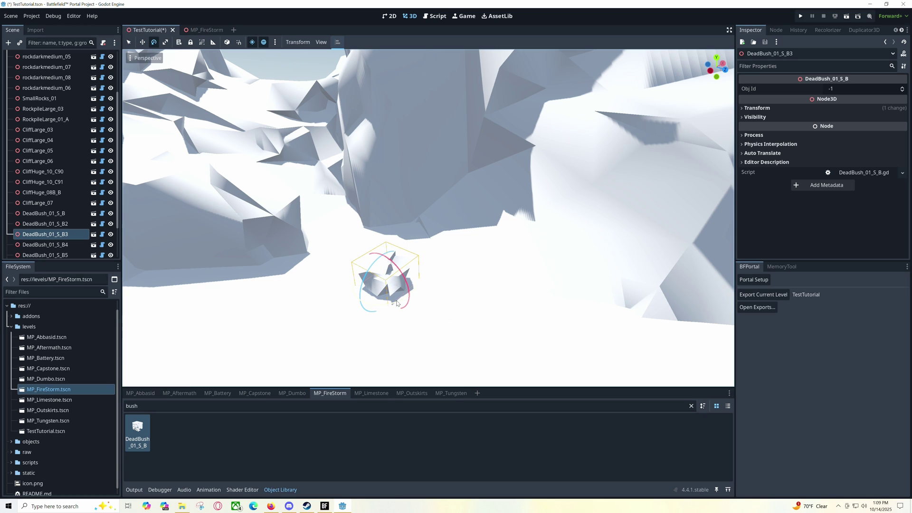
{"action": "left_click_drag", "start_coordinate": [363, 304], "coordinate": [337, 310]}
- Scale DeadBush_01_S_B3 uniformly to 1.8 via the Transform Scale field
{"action": "key", "text": "r"}
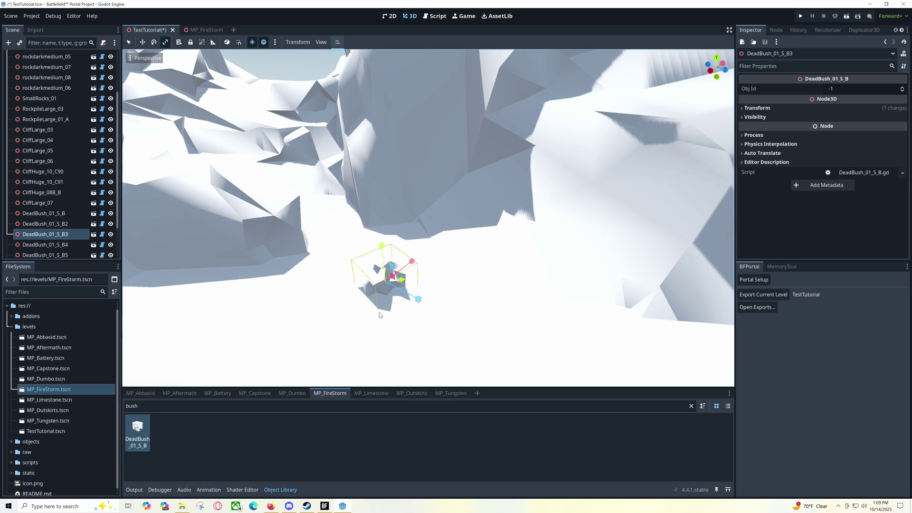
{"action": "left_click", "coordinate": [759, 108]}
{"action": "left_click_drag", "start_coordinate": [765, 179], "coordinate": [783, 179]}
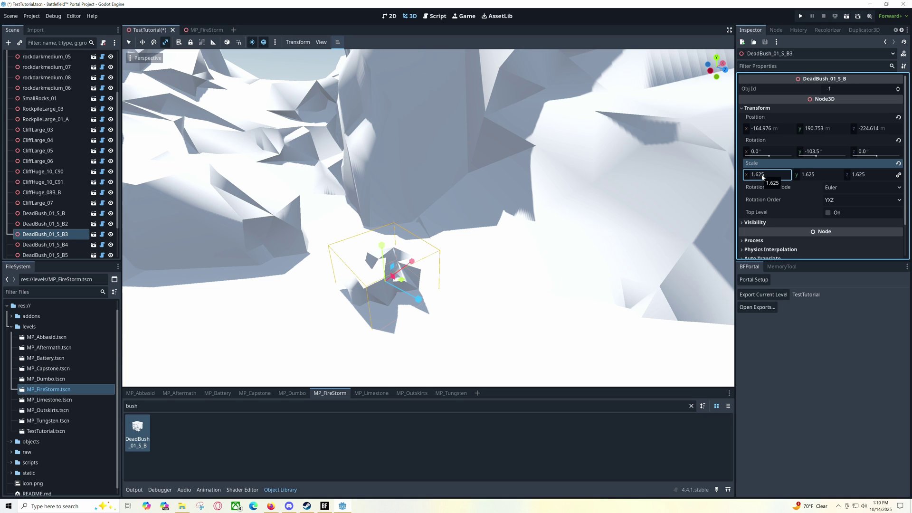
{"action": "left_click_drag", "start_coordinate": [762, 178], "coordinate": [765, 177]}
- Select the CliffHuge_08B_B cliff, center the view on it, and pull back for a wider canyon view
{"action": "key", "text": "q"}
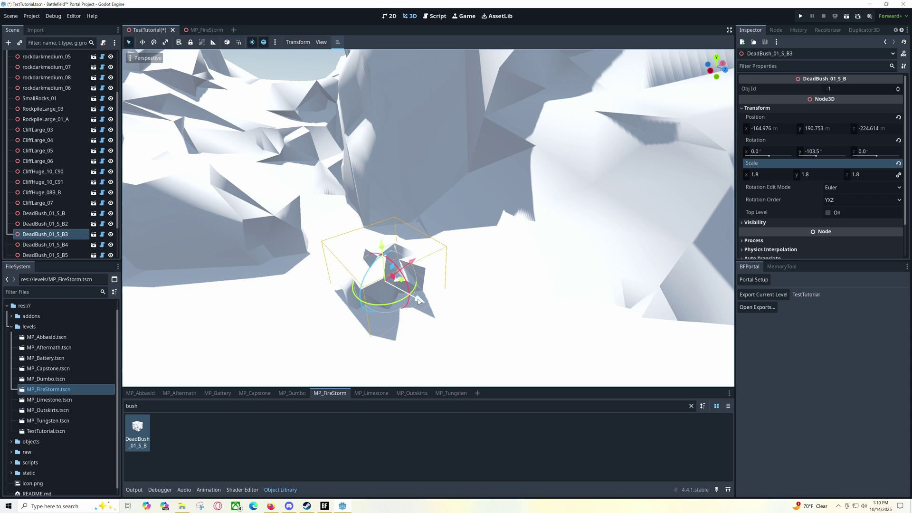
{"action": "left_click", "coordinate": [499, 222]}
{"action": "key", "text": "f"}
{"action": "right_click_drag", "start_coordinate": [441, 257], "coordinate": [441, 257]}
{"action": "left_click", "coordinate": [441, 257]}
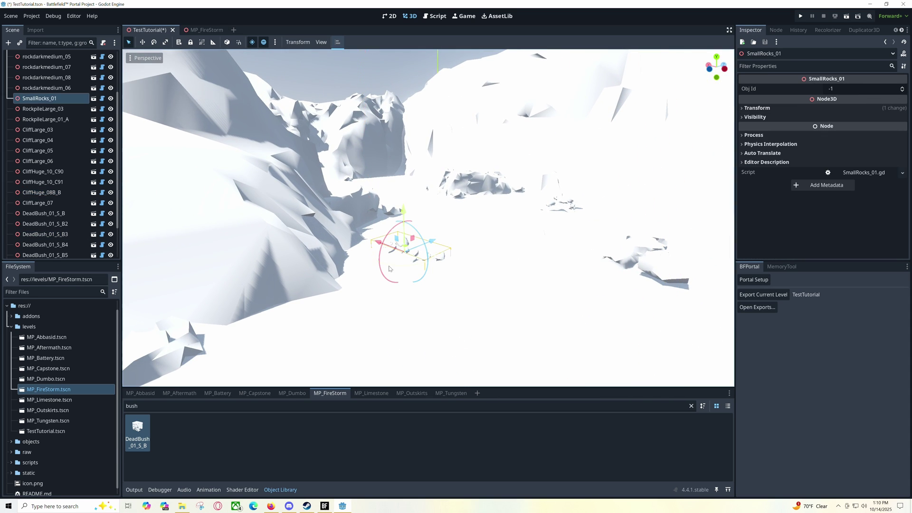
{"action": "left_click", "coordinate": [563, 202]}
{"action": "left_click", "coordinate": [582, 212]}
{"action": "left_click", "coordinate": [600, 250]}
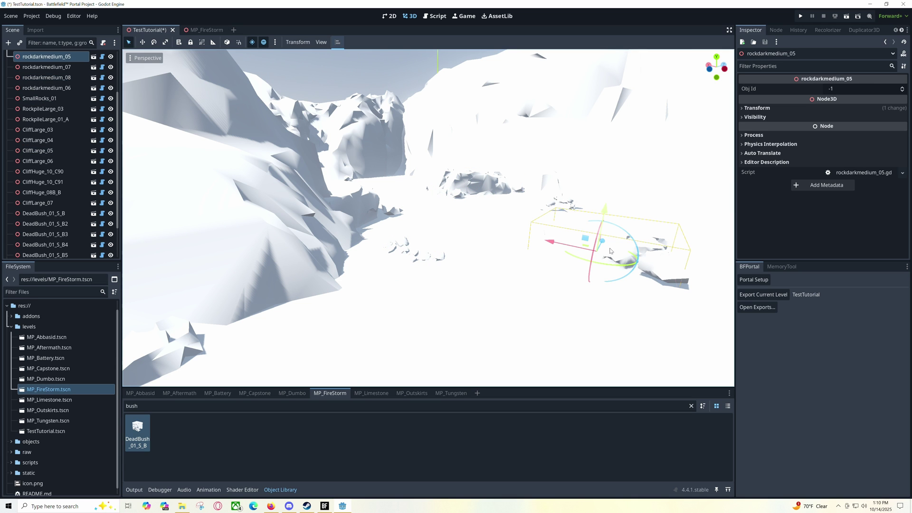
{"action": "left_click", "coordinate": [371, 209]}
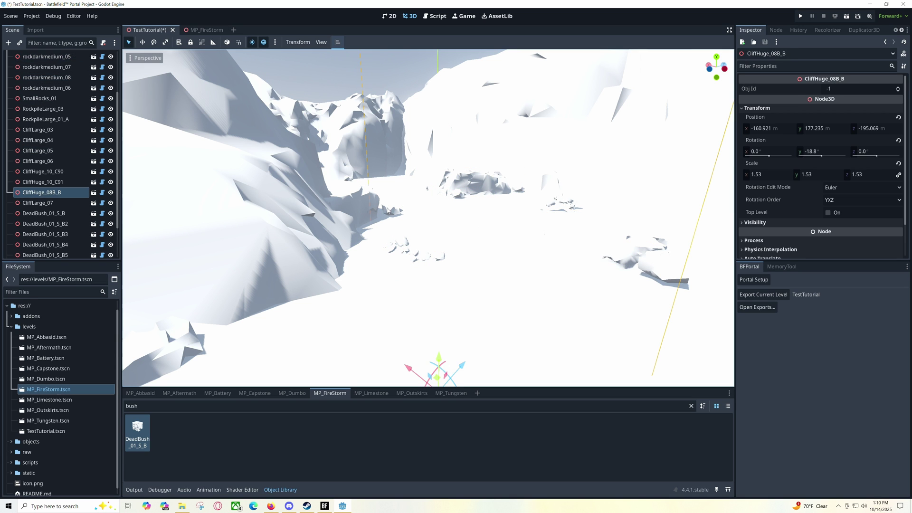
{"action": "left_click", "coordinate": [387, 211]}
{"action": "right_click_drag", "start_coordinate": [488, 218], "coordinate": [488, 218]}
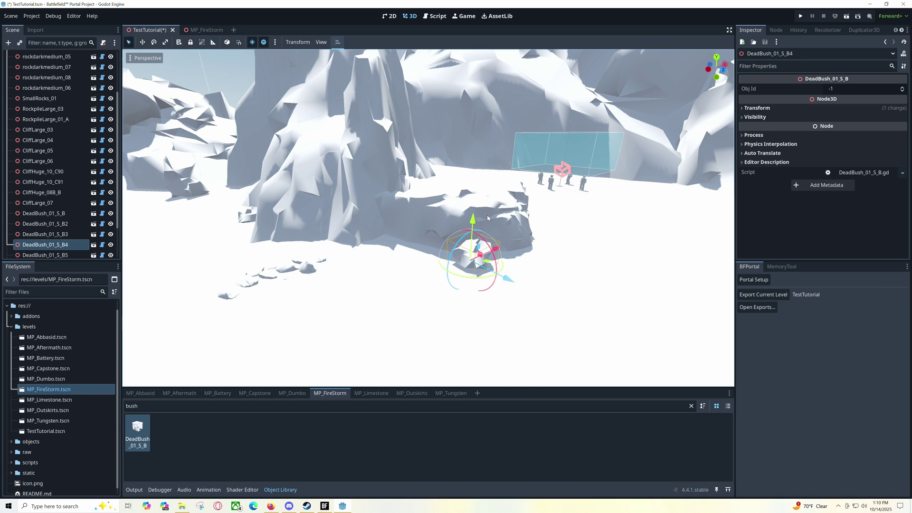
{"action": "right_click_drag", "start_coordinate": [485, 218], "coordinate": [486, 217]}
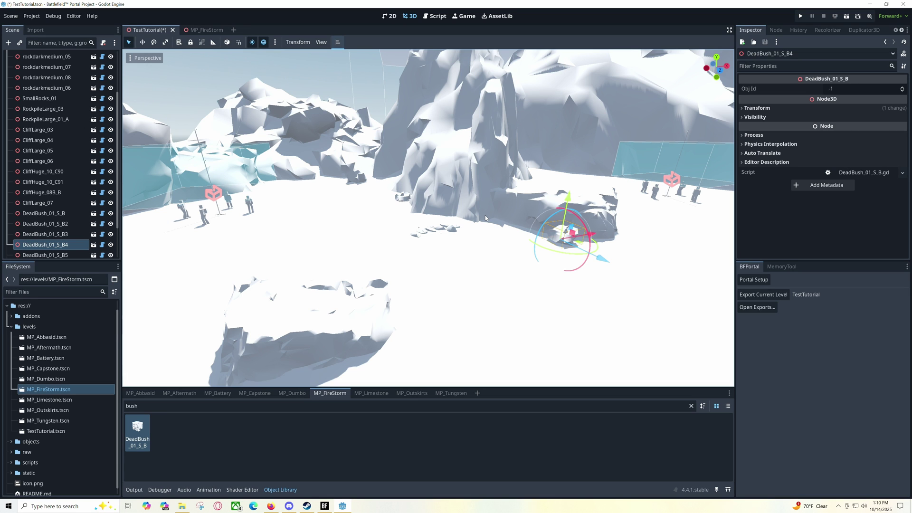
{"action": "right_click_drag", "start_coordinate": [486, 215], "coordinate": [486, 215]}
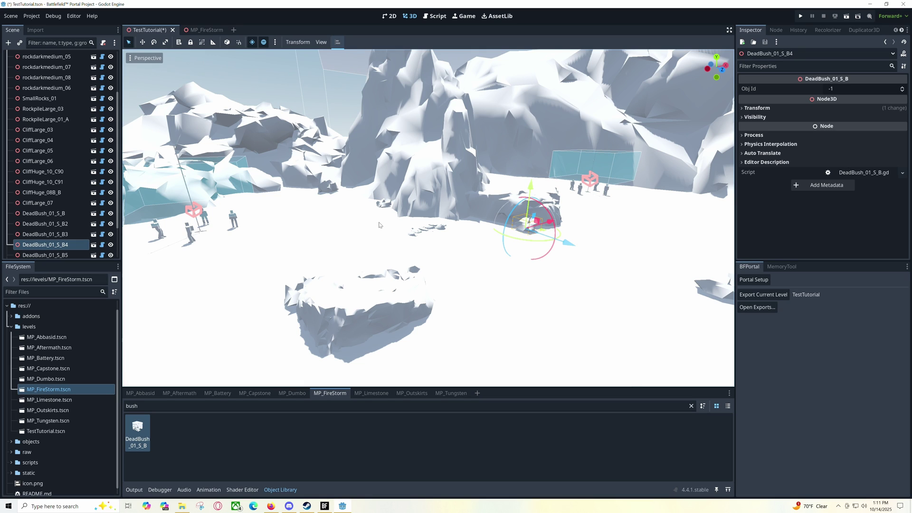
{"action": "mouse_move", "coordinate": [380, 225]}
{"action": "right_mouse_down"}
{"action": "mouse_move", "coordinate": [348, 227]}
{"action": "mouse_move", "coordinate": [380, 225]}
{"action": "right_mouse_up"}
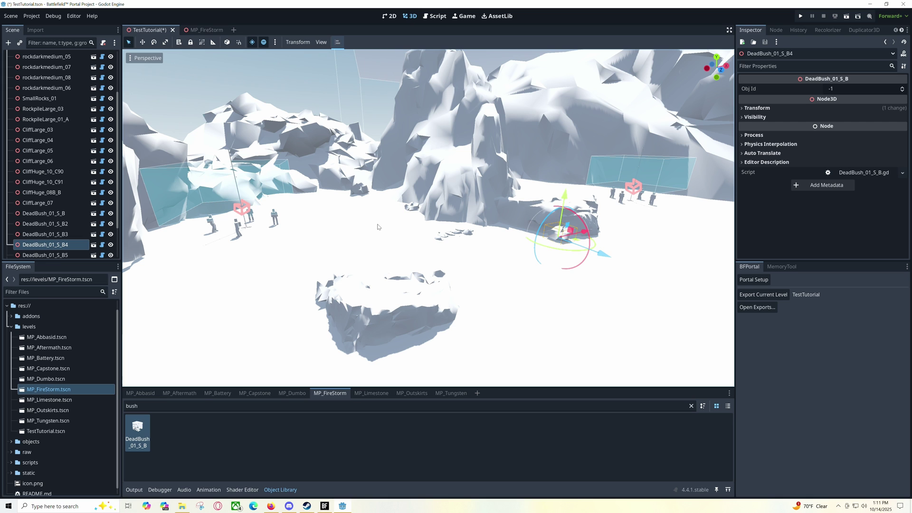
{"action": "mouse_move", "coordinate": [389, 229]}
{"action": "right_mouse_down"}
{"action": "mouse_move", "coordinate": [367, 216]}
{"action": "mouse_move", "coordinate": [388, 228]}
{"action": "right_mouse_up"}
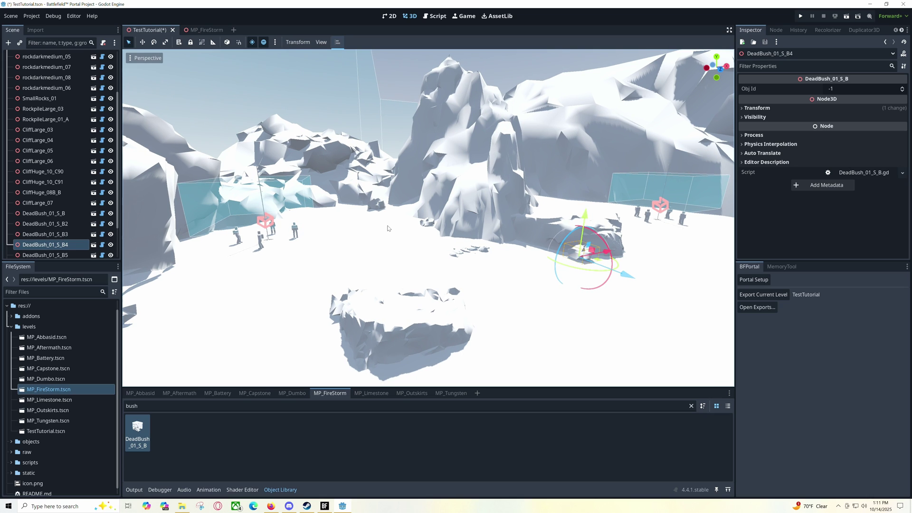